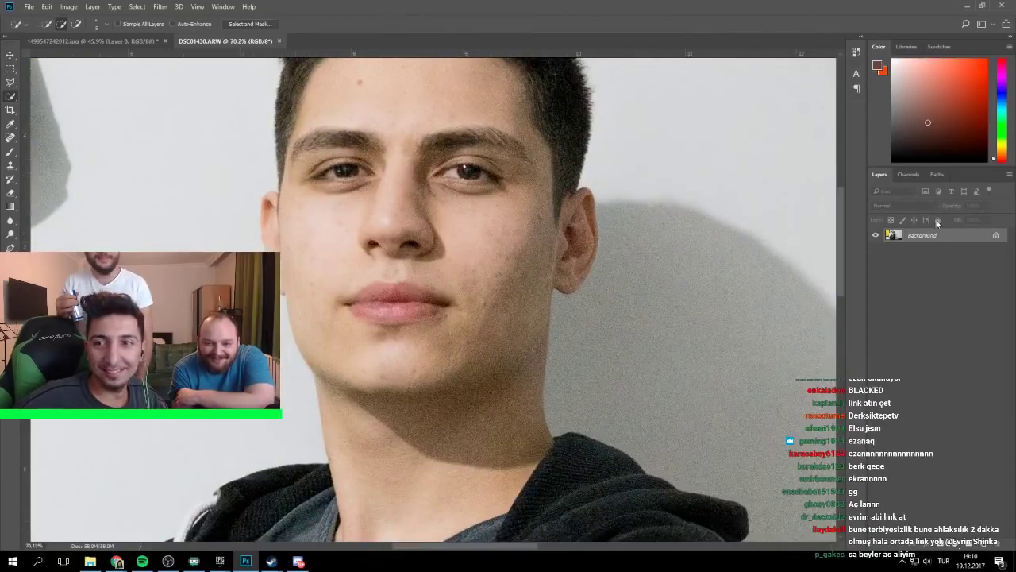
Select the man's head and neck with the Quick Selection tool, leaving out the wall and hoodie
drag(403, 238, 390, 297)
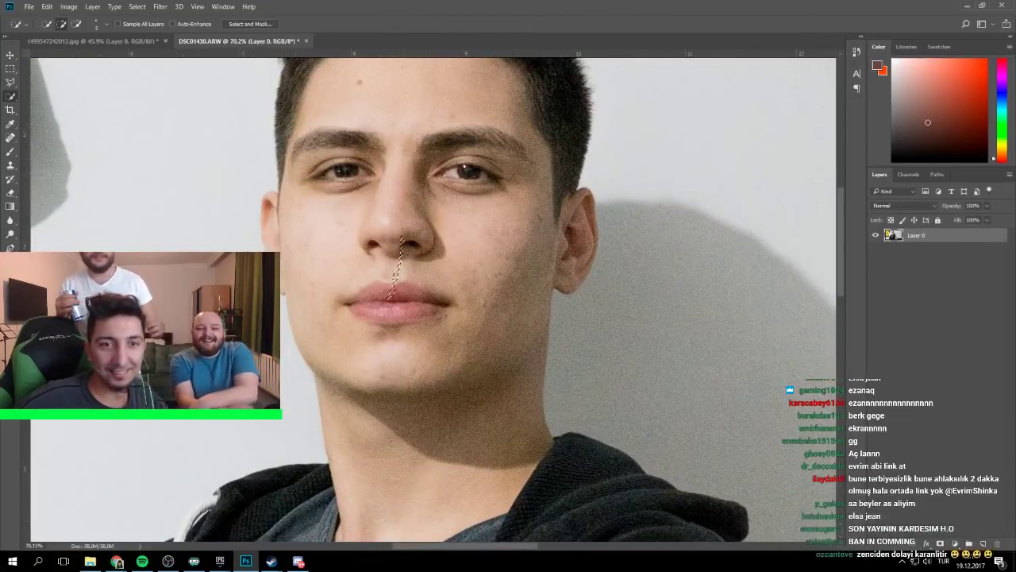
alt+right_click(400, 228)
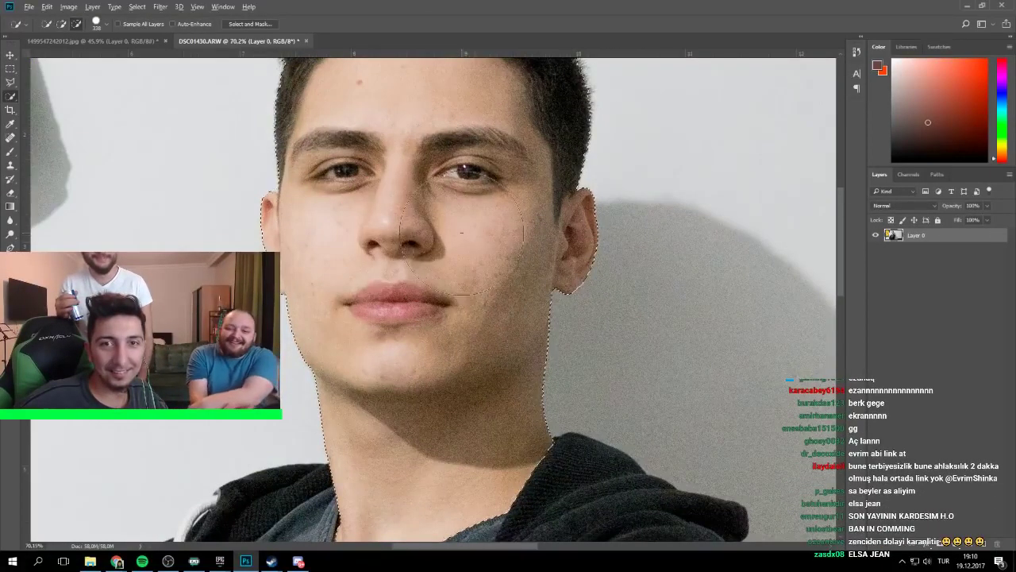
scroll(462, 232, down, 3)
scroll(434, 196, up, 2)
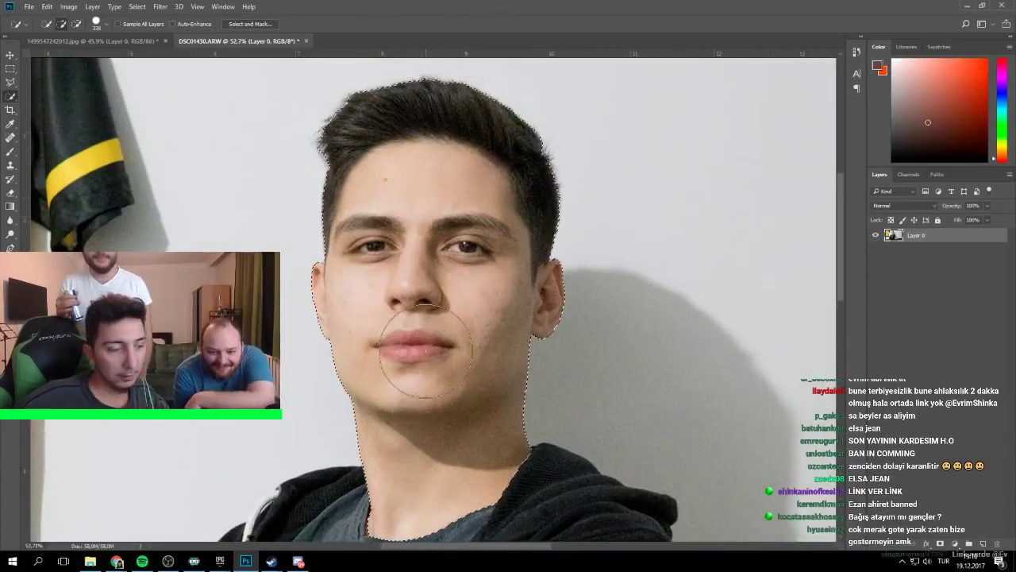
Smooth the head selection's edge with Select and Mask and apply the refinement
click(250, 24)
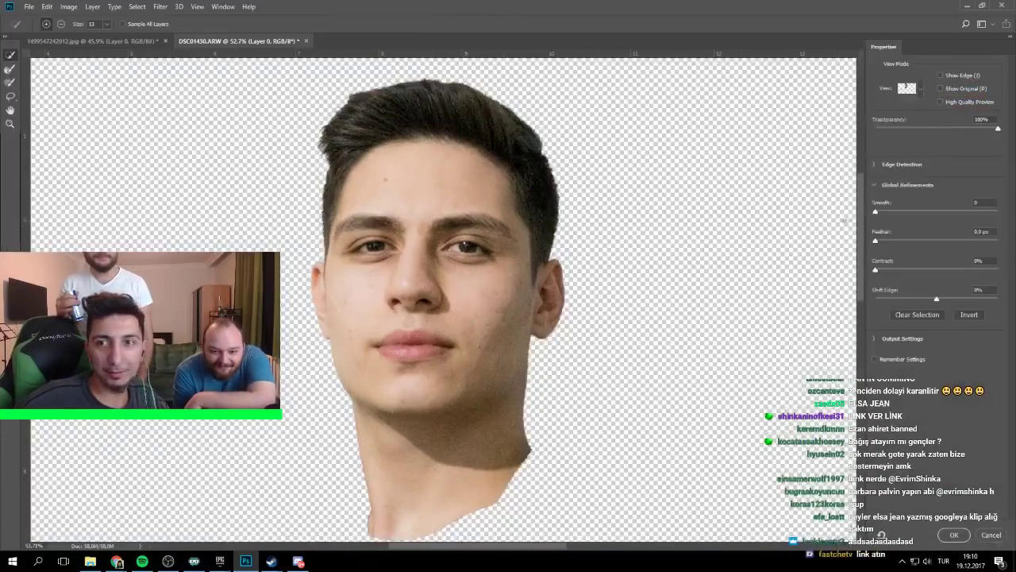
drag(876, 212, 932, 211)
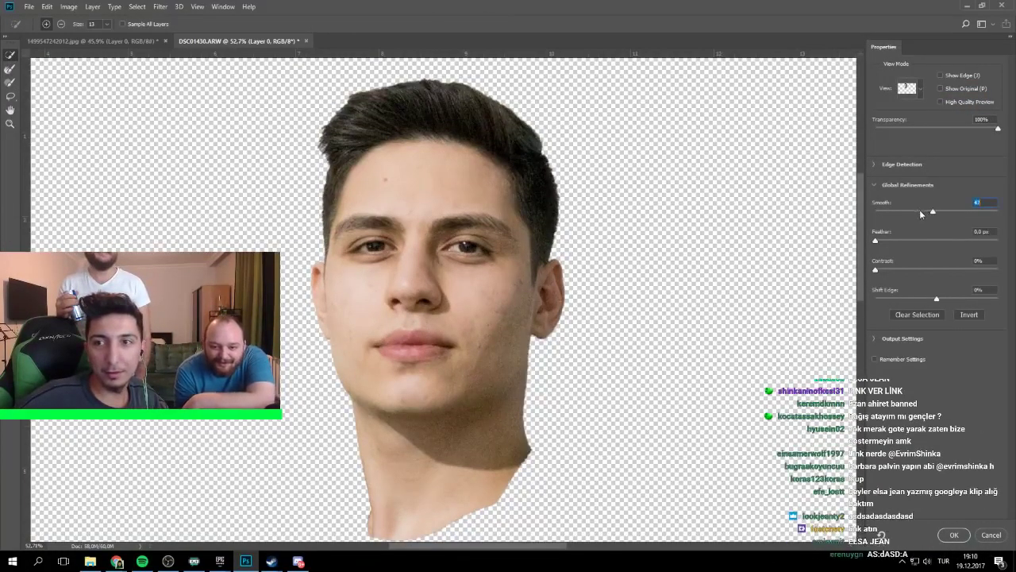
click(944, 211)
click(955, 537)
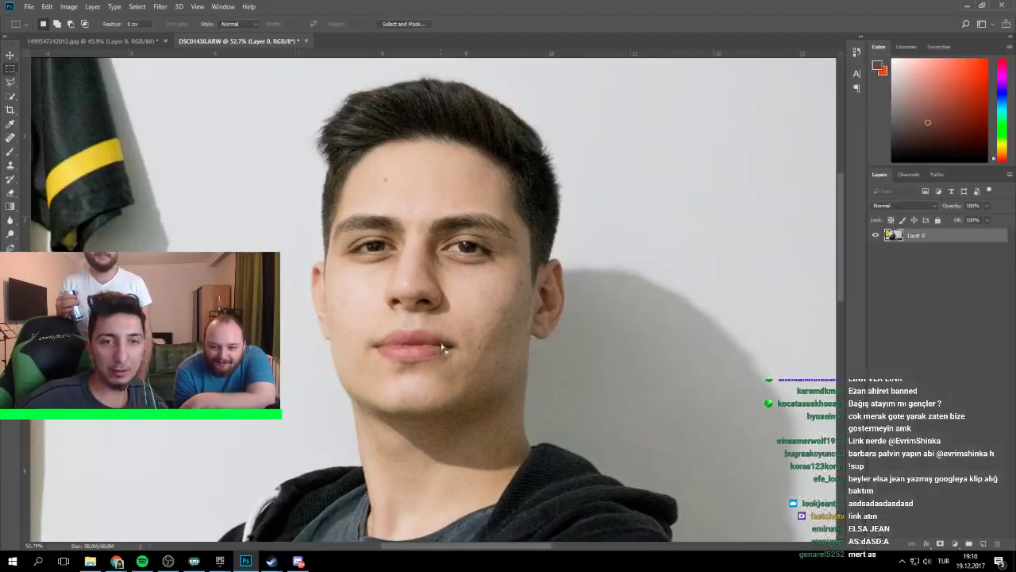
Copy the selected head to its own layer and delete the original photo layer
right_click(448, 301)
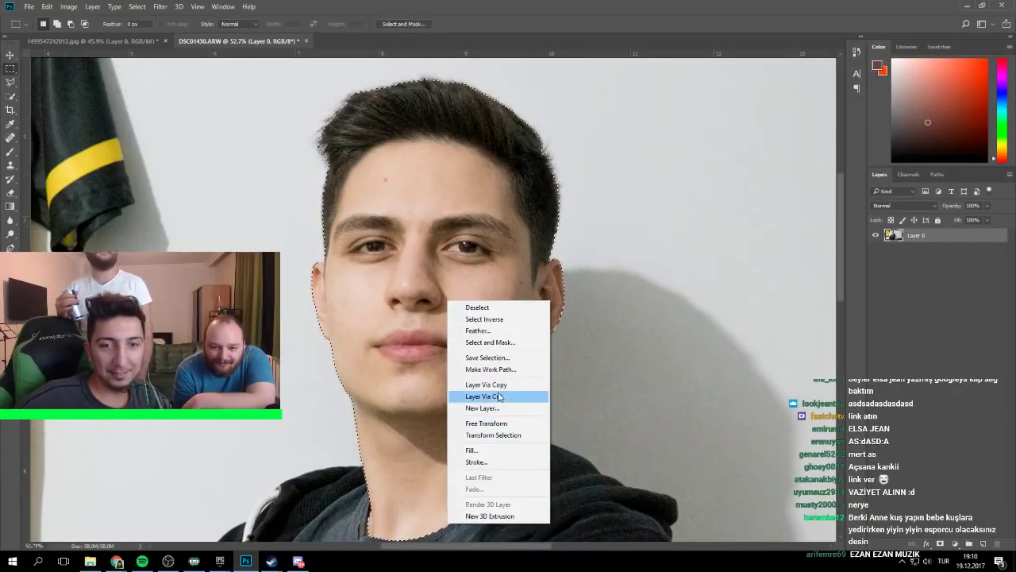
click(498, 386)
click(918, 253)
key(Delete)
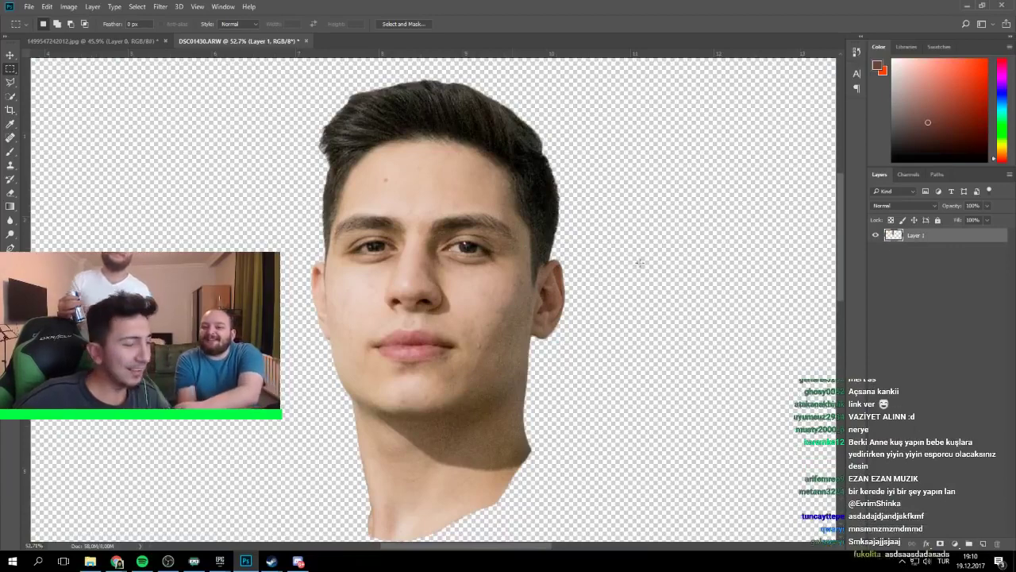
Move the cut-out head into the 1499547242012.jpg document and flip it horizontally
key(v)
drag(398, 261, 447, 289)
scroll(434, 256, down, 7)
key(ctrl+t)
right_click(450, 308)
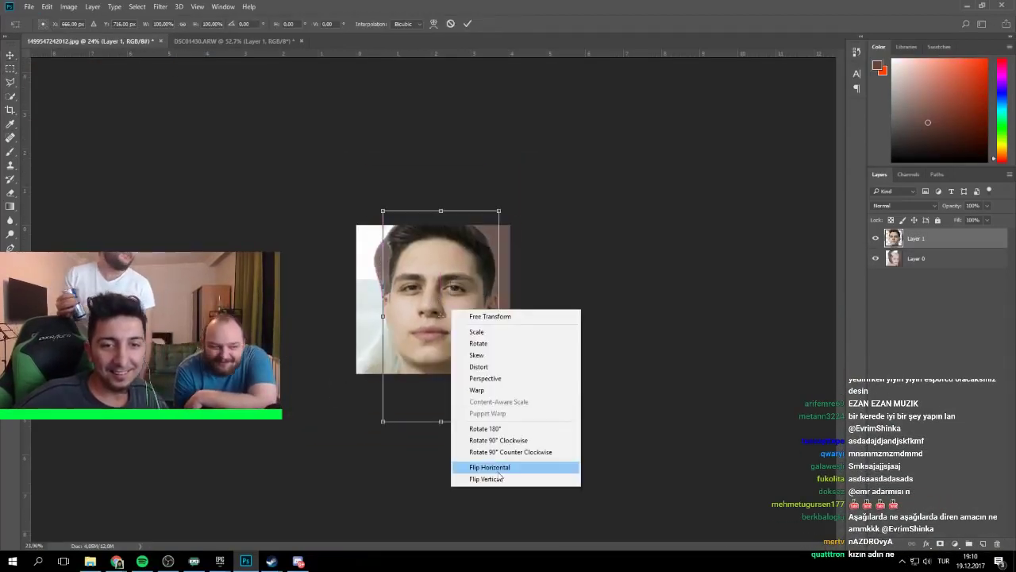
click(488, 467)
Scale the cut-out head to about 80%, rotate it slightly and position it over the blonde woman's face
drag(461, 243, 453, 289)
drag(491, 258, 467, 304)
drag(453, 339, 466, 265)
scroll(493, 306, up, 8)
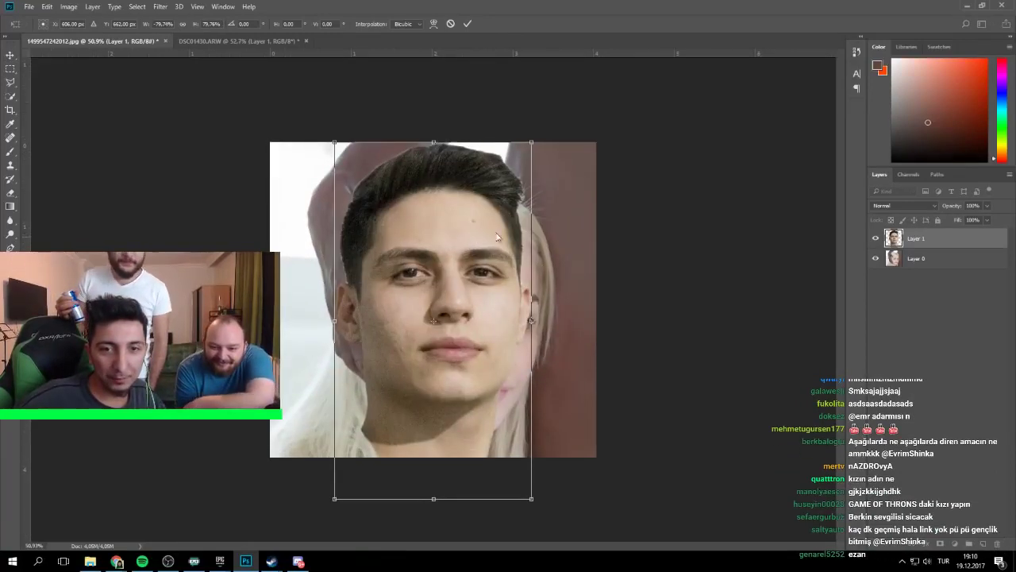
drag(492, 222, 519, 252)
drag(643, 296, 647, 306)
drag(505, 259, 508, 262)
key(Return)
Lower the head layer's opacity to about 41% so the woman's face shows through for alignment
click(987, 206)
click(943, 219)
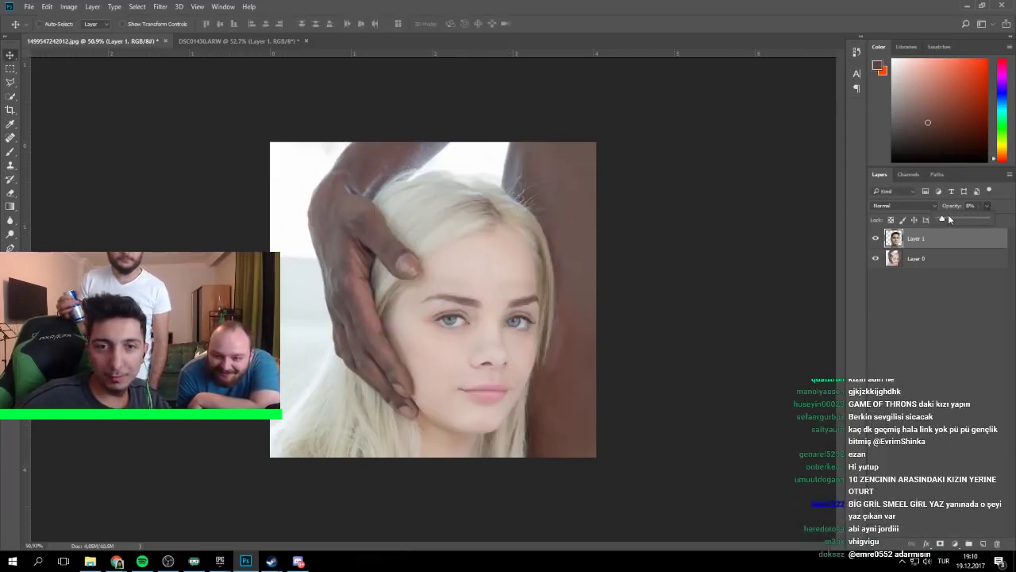
click(951, 219)
click(958, 219)
click(939, 342)
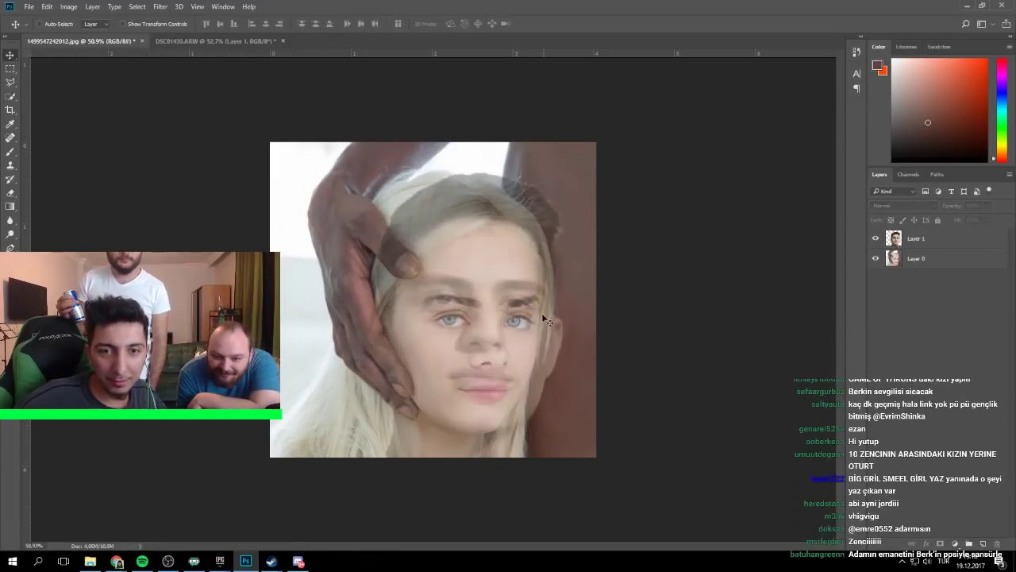
Scale the head layer to 93.75%, rotate it about 4.13° and align it with the woman's features
click(494, 302)
key(ctrl+t)
drag(562, 178, 549, 200)
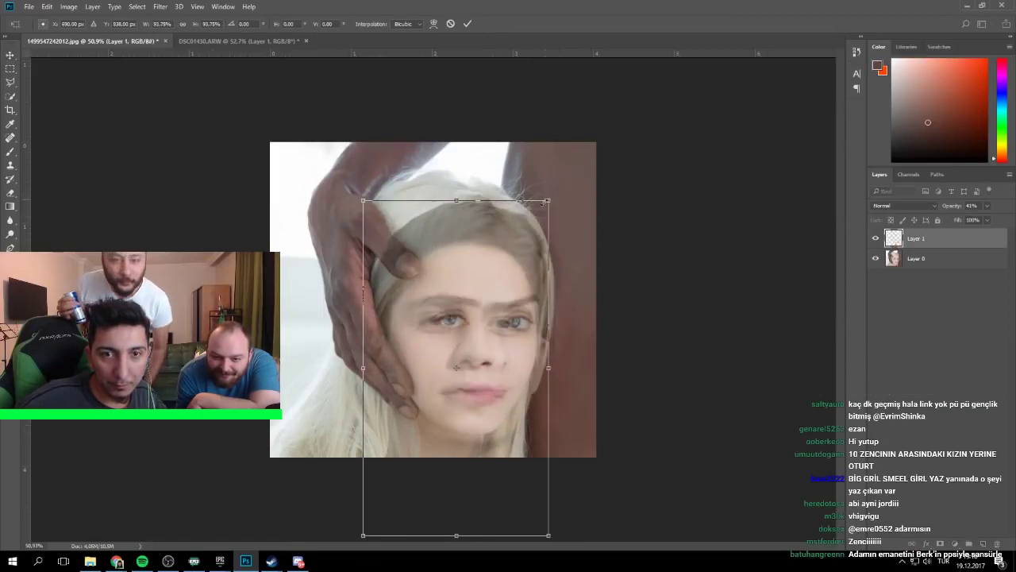
drag(519, 240, 531, 229)
drag(603, 285, 609, 294)
drag(530, 278, 527, 281)
scroll(527, 301, up, 5)
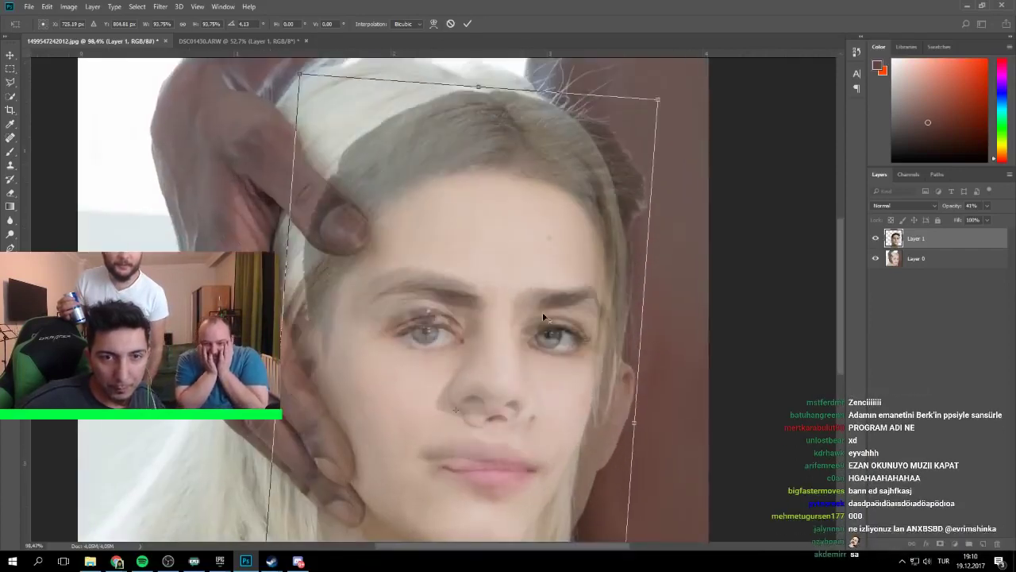
Narrow the head's width, fine-tune its rotation and position over the woman's eyes, nose and mouth, and apply the transform
drag(634, 423, 616, 420)
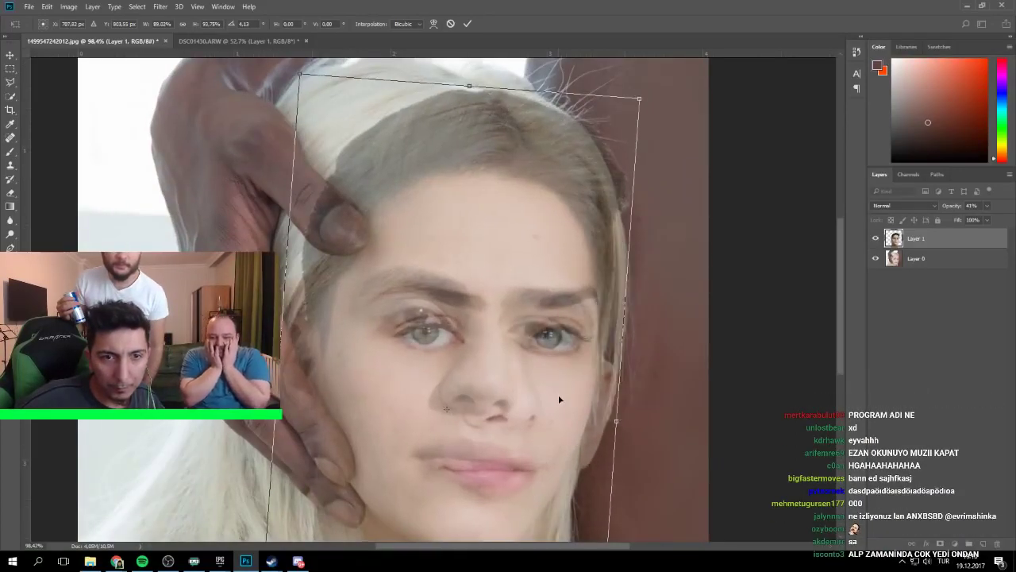
drag(559, 399, 570, 407)
drag(657, 412, 658, 415)
drag(557, 390, 561, 397)
drag(688, 404, 688, 395)
drag(590, 386, 596, 390)
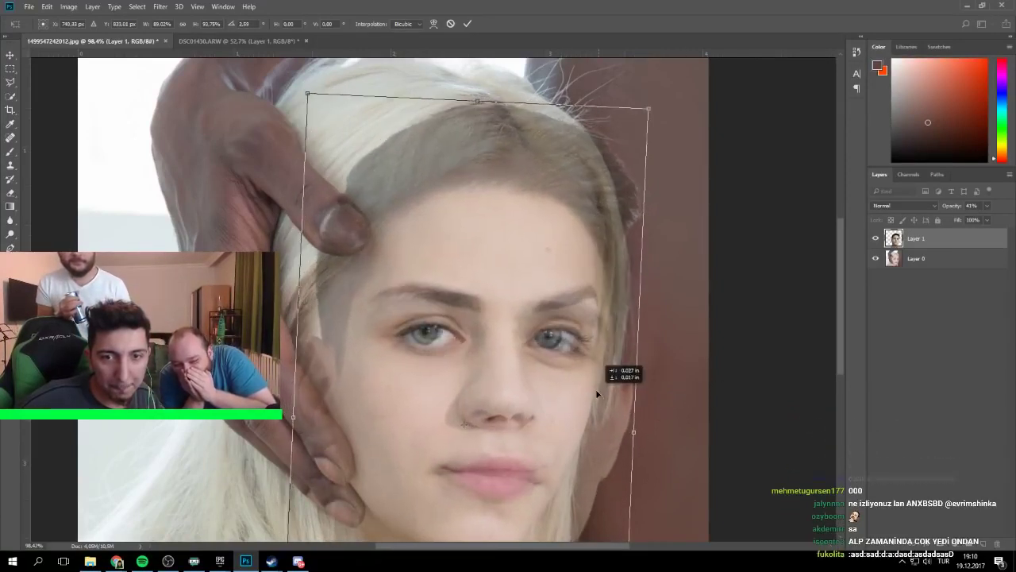
drag(635, 433, 612, 432)
mouse_move(589, 431)
mouse_down()
mouse_move(585, 417)
mouse_move(597, 419)
mouse_up()
key(Return)
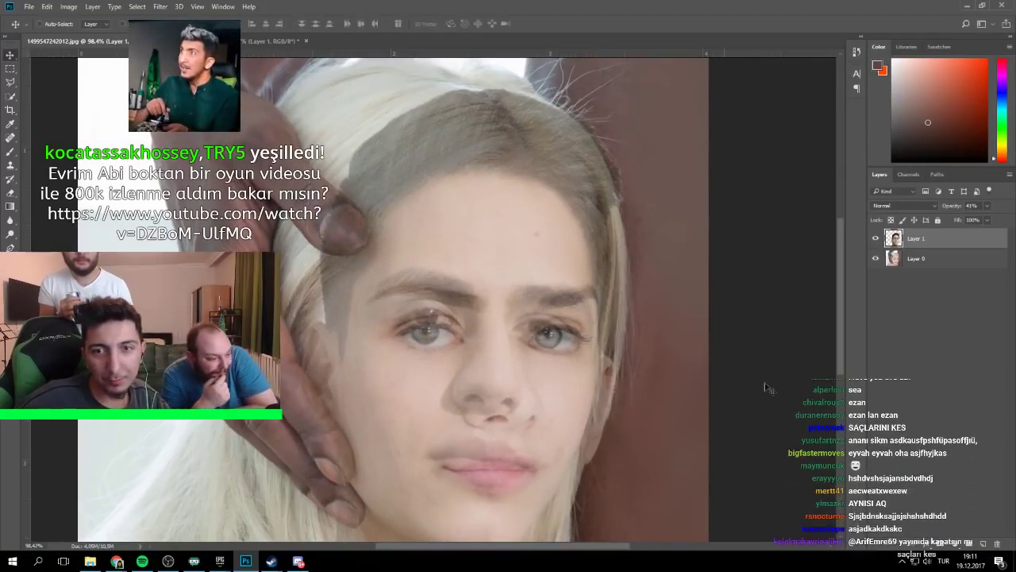
Move the head layer below the woman's photo layer and ready the Eraser on the photo layer
drag(917, 240, 928, 279)
click(917, 238)
key(e)
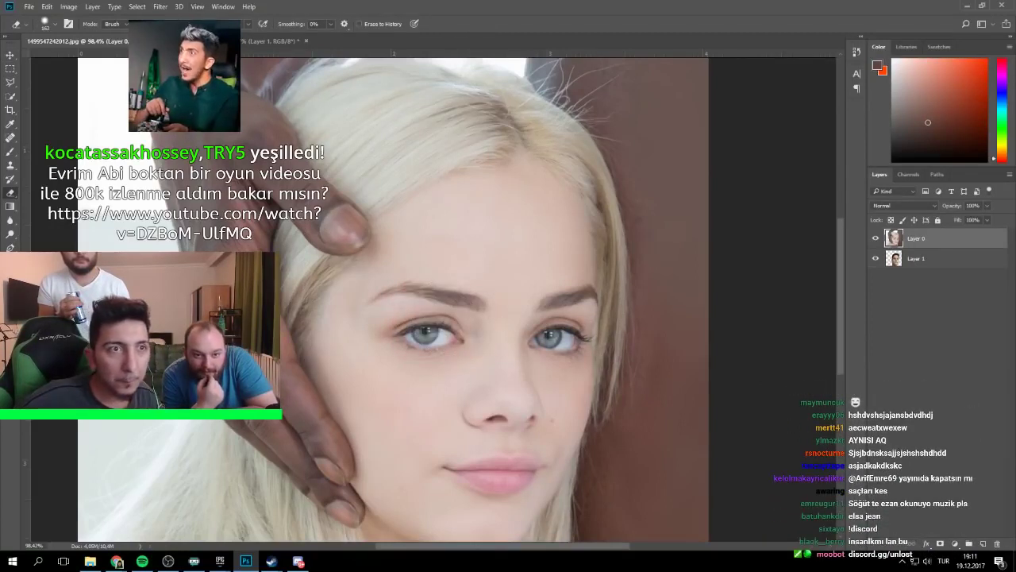
mouse_move(427, 337)
mouse_down()
mouse_move(413, 306)
mouse_move(451, 320)
mouse_up()
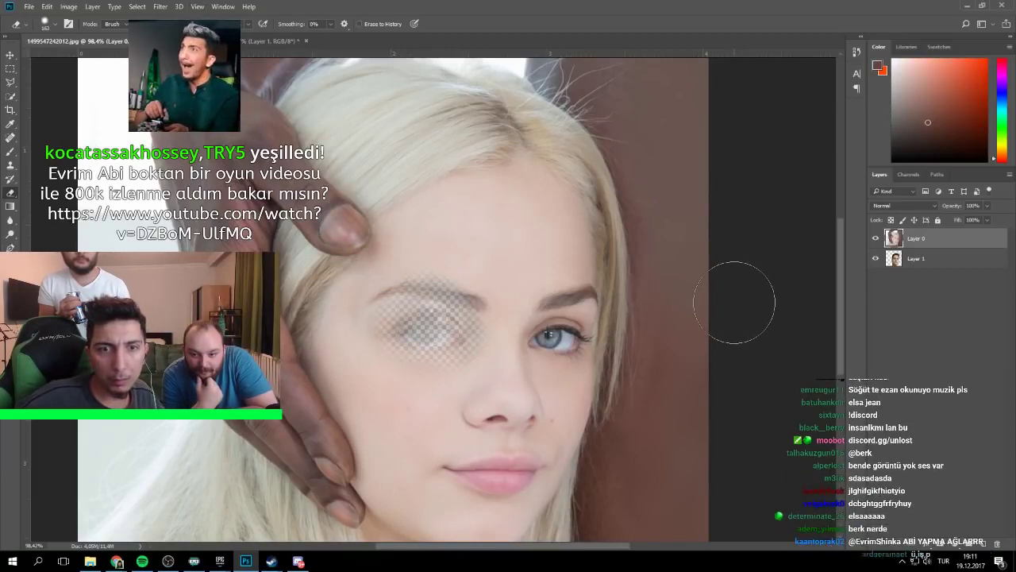
key(ctrl+alt+z)
key(ctrl+alt+z)
key(ctrl+alt+z)
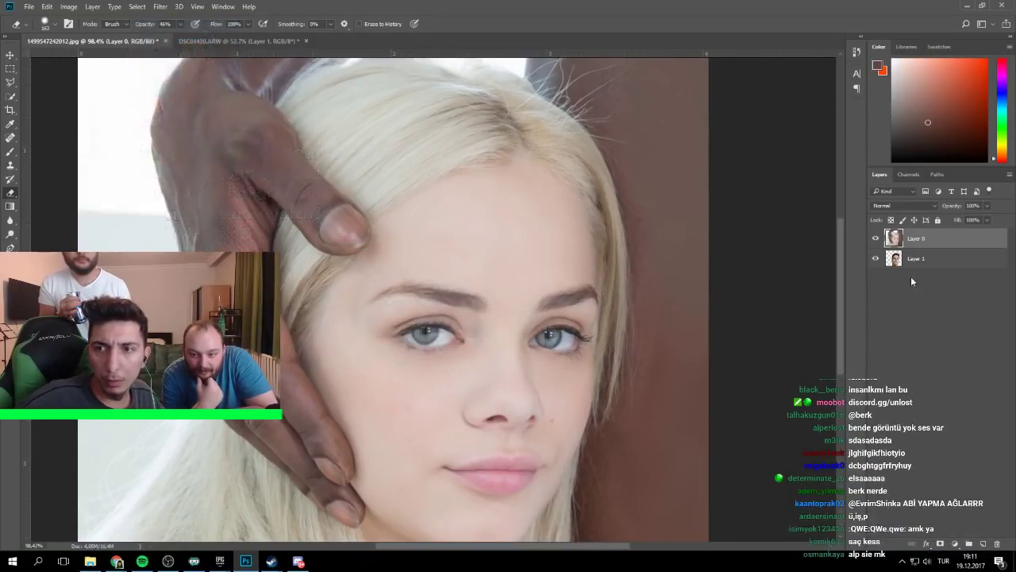
Raise the opacity of the head layer beneath the woman's photo
click(897, 262)
click(875, 259)
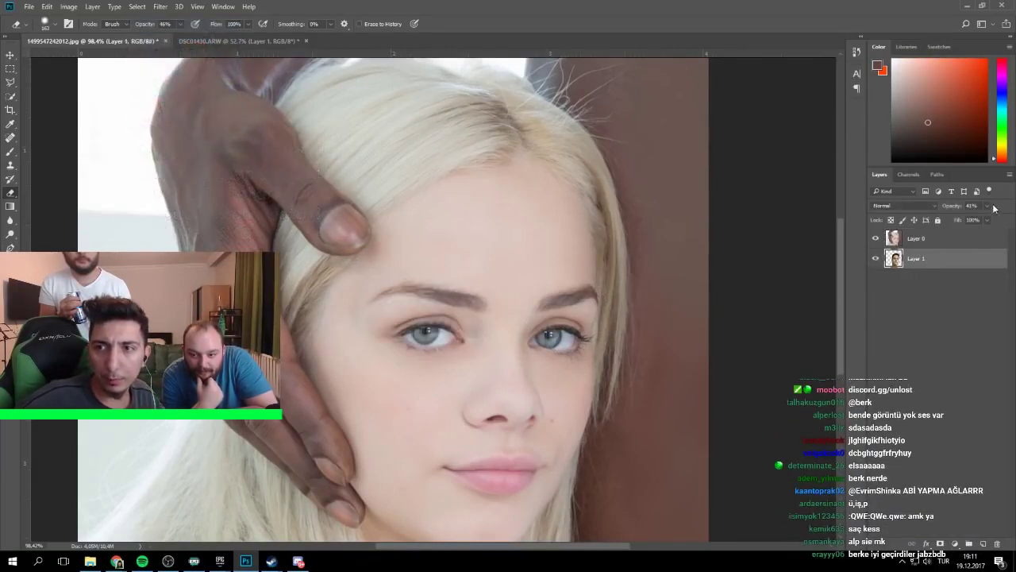
click(923, 312)
Erase the woman's eyes, eyebrows and nose bridge on Layer 0 to reveal the man's features beneath
click(916, 238)
drag(381, 318, 481, 320)
mouse_move(466, 286)
mouse_down()
mouse_move(520, 311)
mouse_move(502, 324)
mouse_move(548, 302)
mouse_move(556, 312)
mouse_move(550, 279)
mouse_move(486, 275)
mouse_up()
scroll(591, 322, up, 5)
drag(584, 241, 579, 230)
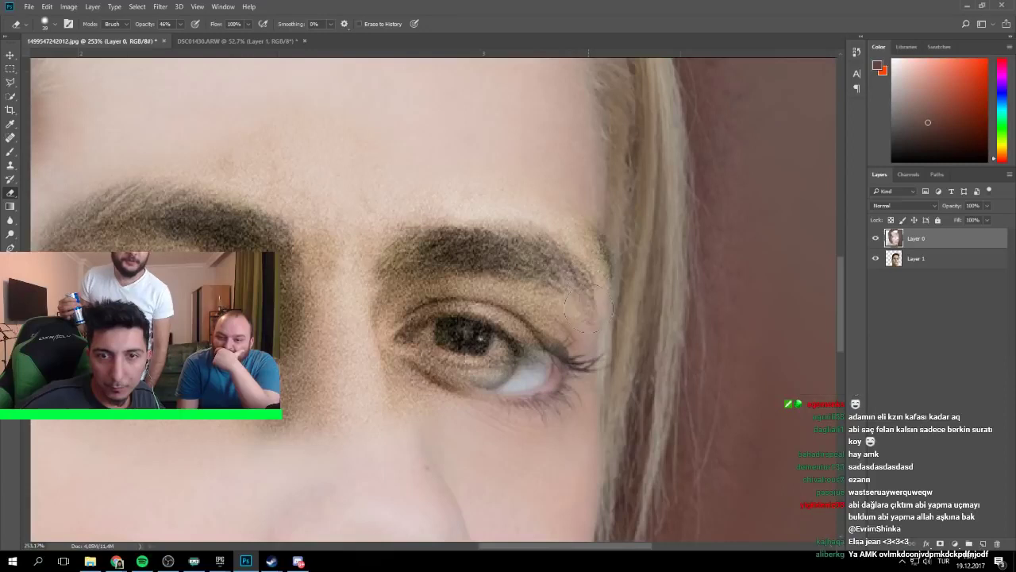
drag(496, 377, 524, 379)
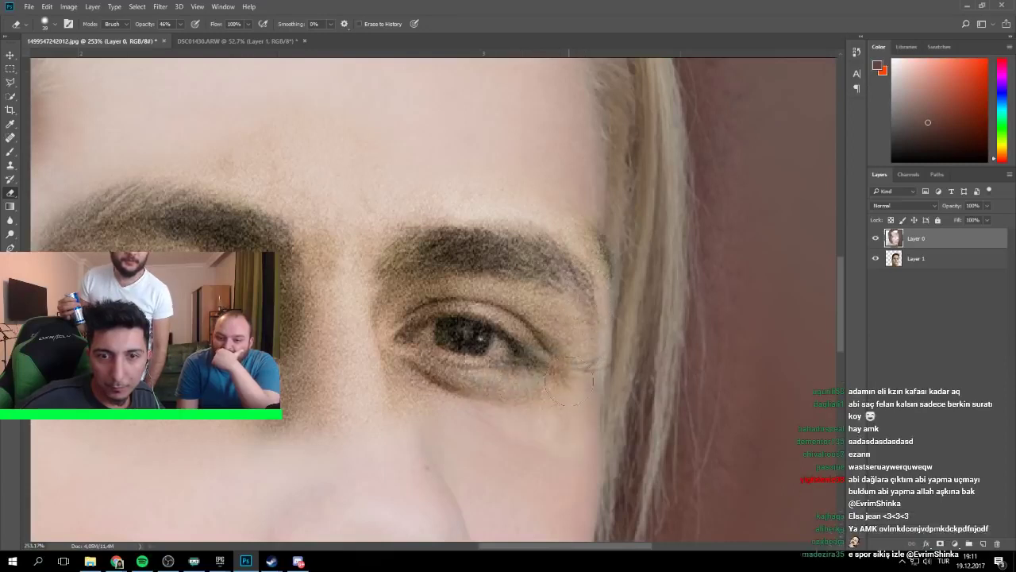
scroll(428, 427, down, 6)
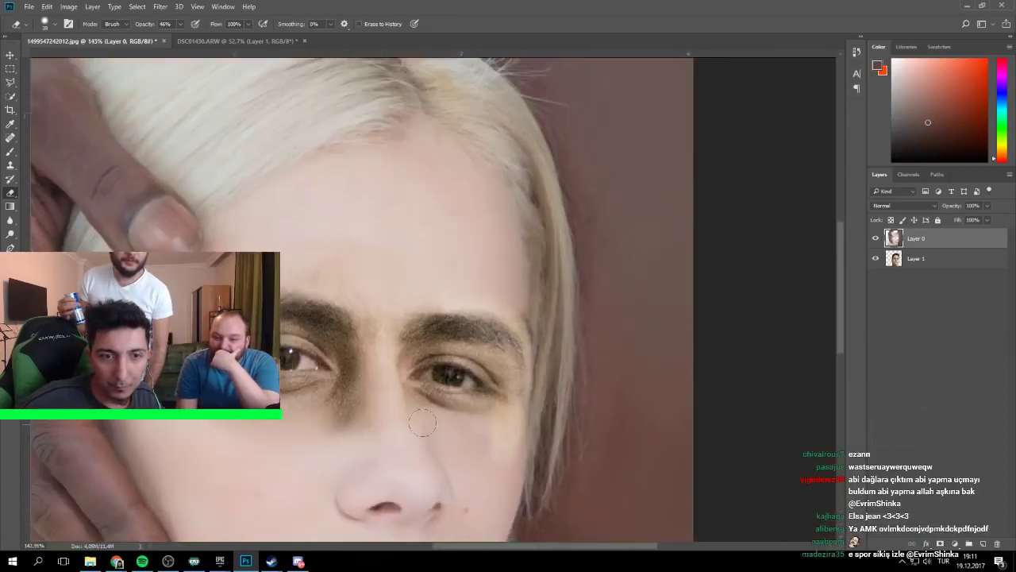
Erase around the left eyebrow and lower forehead of the woman's photo layer with a larger eraser
scroll(422, 420, down, 5)
mouse_move(208, 181)
mouse_down()
mouse_move(195, 235)
mouse_move(195, 196)
mouse_move(200, 208)
mouse_move(262, 128)
mouse_move(305, 151)
mouse_up()
scroll(249, 186, down, 5)
mouse_move(269, 192)
mouse_down()
mouse_move(327, 202)
mouse_move(279, 199)
mouse_up()
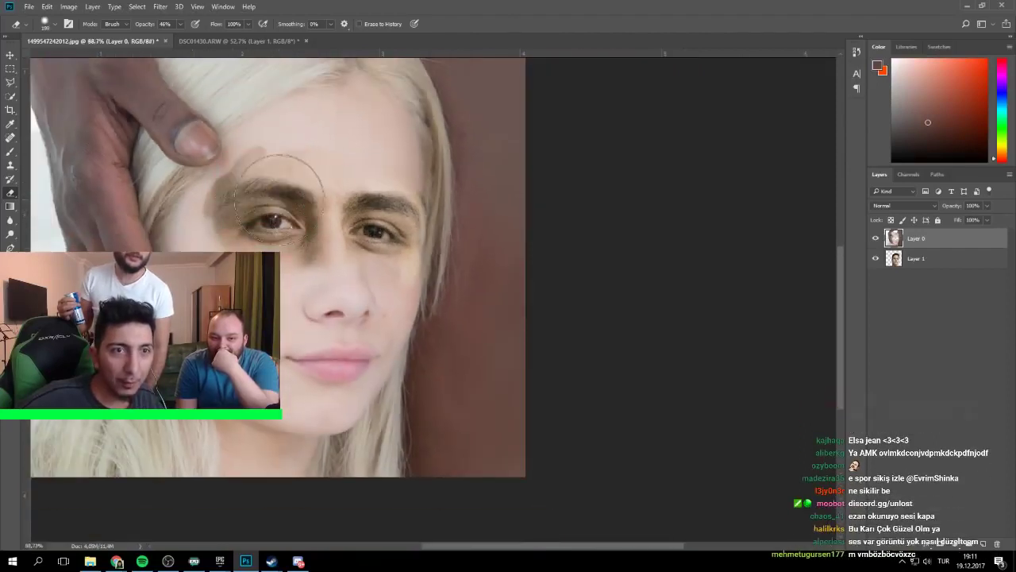
right_click(292, 180)
drag(376, 228, 342, 227)
click(288, 184)
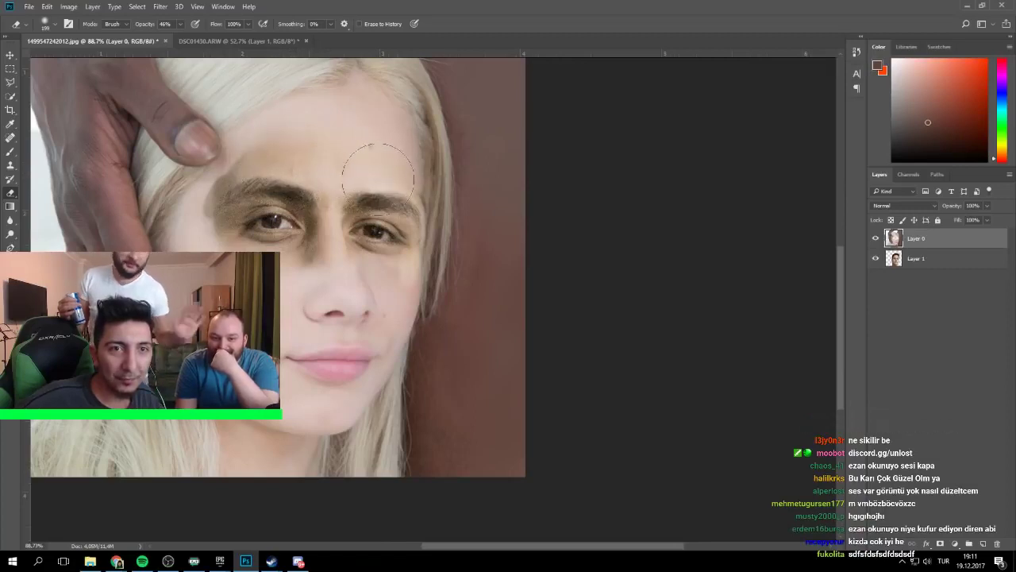
Erase the woman's nose, mouth, chin and left cheek on Layer 0 to reveal the man's lower face
mouse_move(350, 250)
mouse_down()
mouse_move(314, 257)
mouse_move(336, 305)
mouse_move(360, 303)
mouse_move(359, 325)
mouse_move(374, 311)
mouse_move(323, 377)
mouse_up()
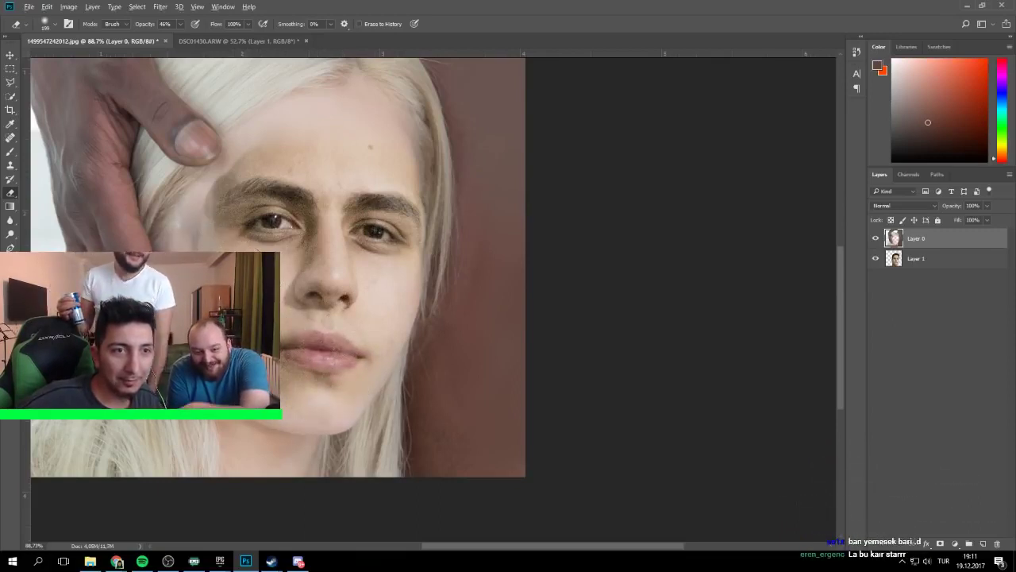
scroll(214, 252, up, 12)
mouse_move(354, 264)
mouse_down()
mouse_move(306, 268)
mouse_move(275, 253)
mouse_up()
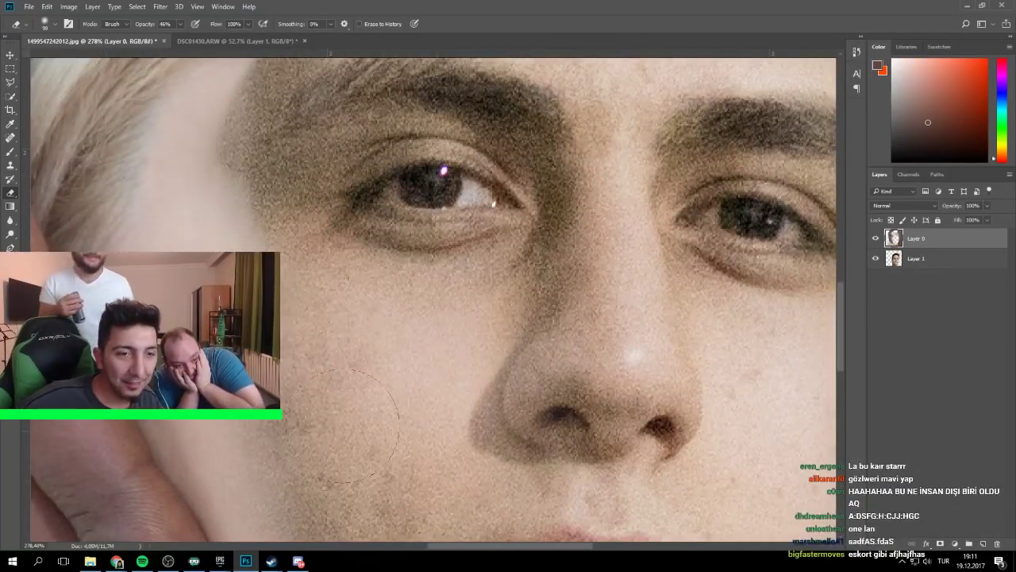
scroll(342, 426, down, 6)
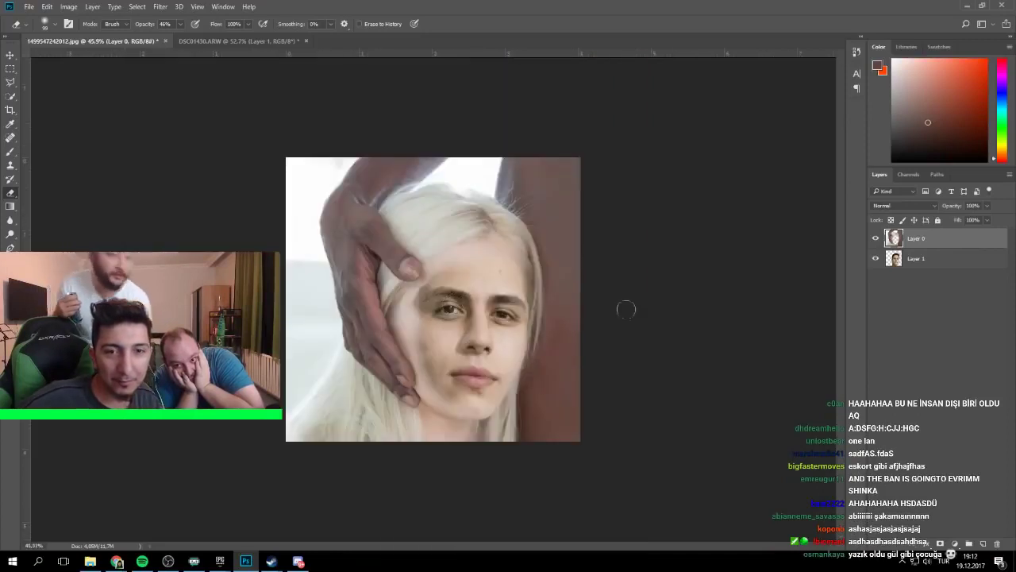
scroll(627, 306, down, 3)
Apply Brightness/Contrast to the man's head layer with brightness 38 and contrast 32
click(868, 259)
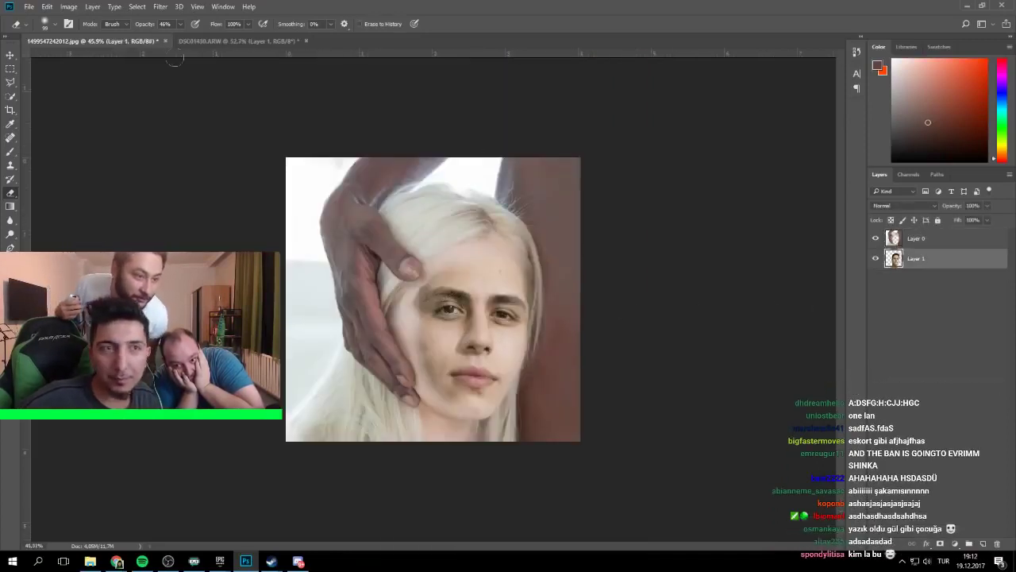
click(79, 8)
mouse_move(127, 34)
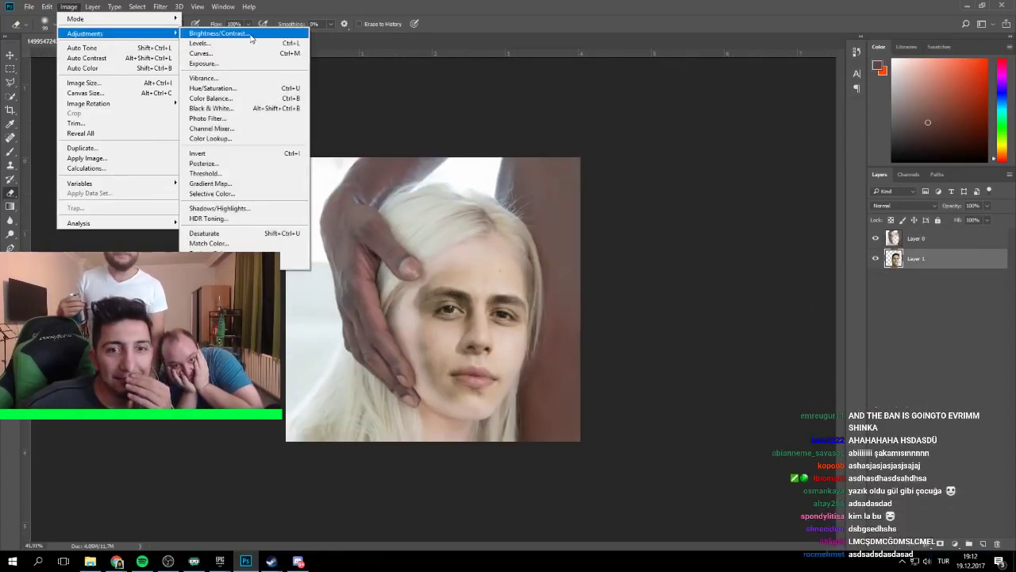
click(217, 33)
drag(742, 270, 755, 293)
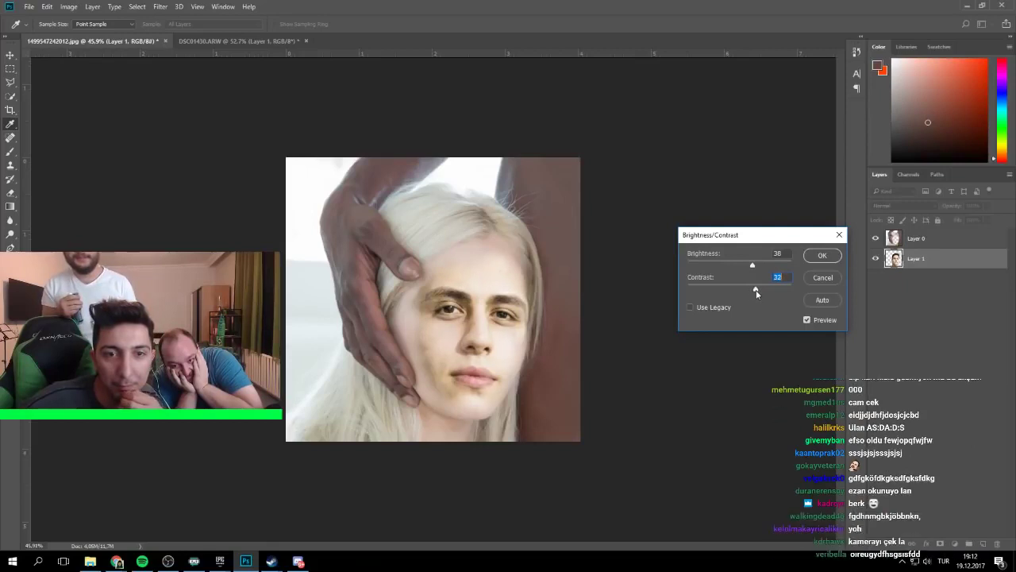
click(816, 259)
Create a new layer between Layer 0 and Layer 1 and brush skin tone over the dark stubble on the left cheek
click(944, 242)
scroll(429, 302, up, 9)
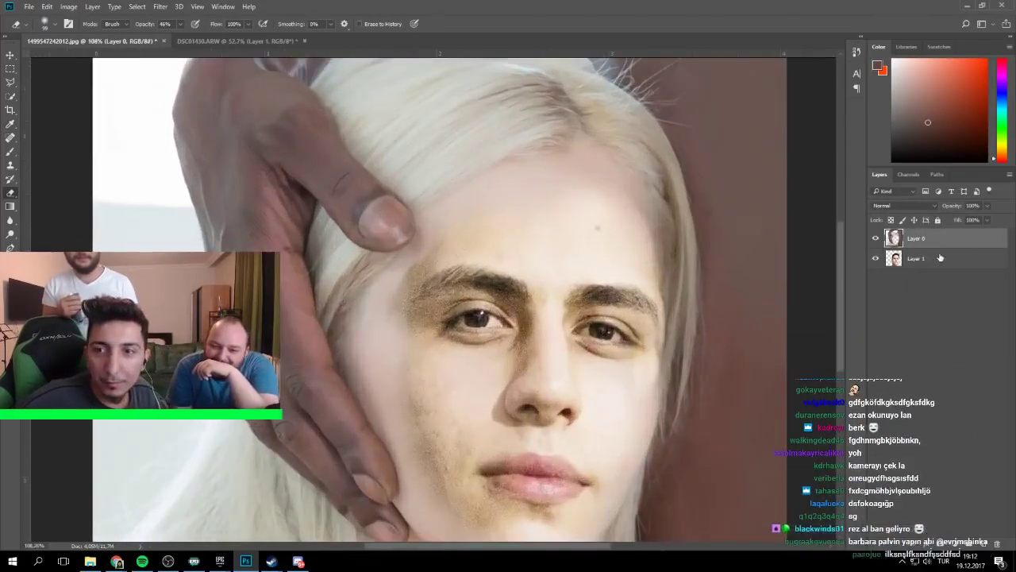
key(b)
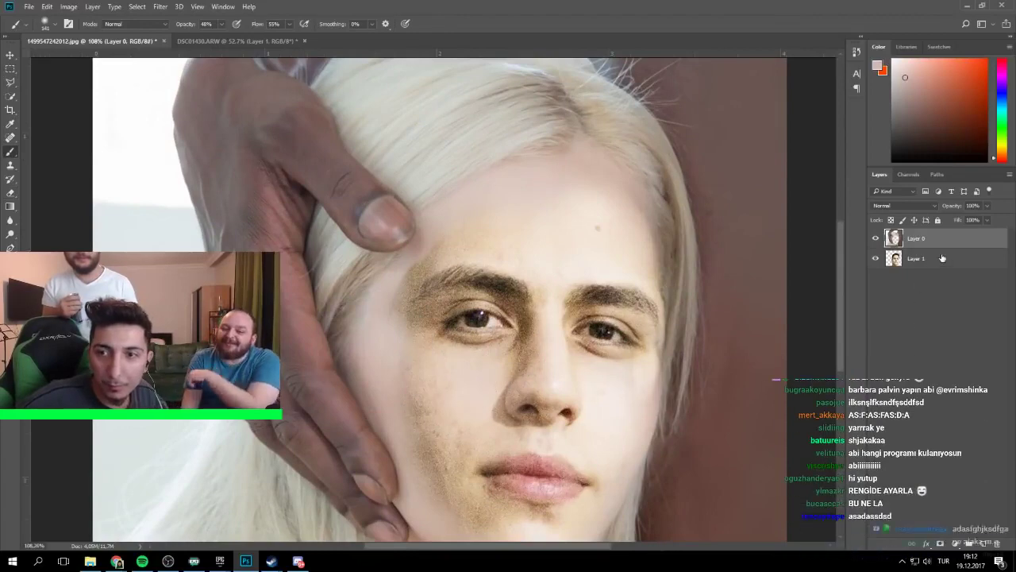
click(942, 258)
click(983, 544)
scroll(393, 434, up, 5)
mouse_move(389, 362)
mouse_down()
mouse_move(456, 372)
mouse_move(419, 367)
mouse_move(444, 374)
mouse_move(438, 436)
mouse_up()
Blend the lower left cheek and the area beside the mouth corner with skin-tone brush strokes on Layer 2, undoing an oversized stroke
scroll(445, 403, down, 2)
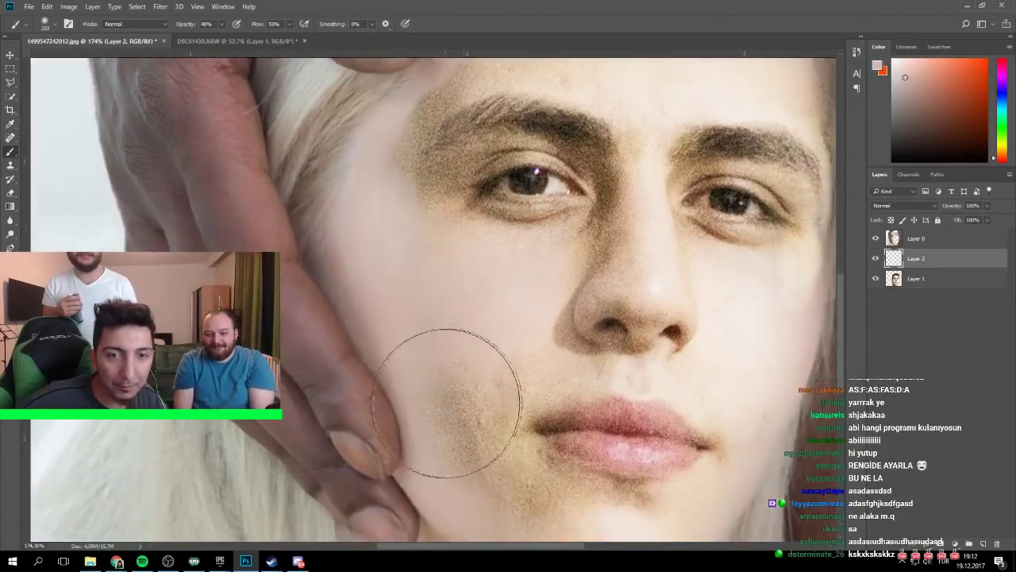
scroll(446, 403, down, 2)
mouse_move(447, 389)
mouse_down()
mouse_move(454, 357)
mouse_move(458, 379)
mouse_move(497, 425)
mouse_move(545, 435)
mouse_move(482, 387)
mouse_up()
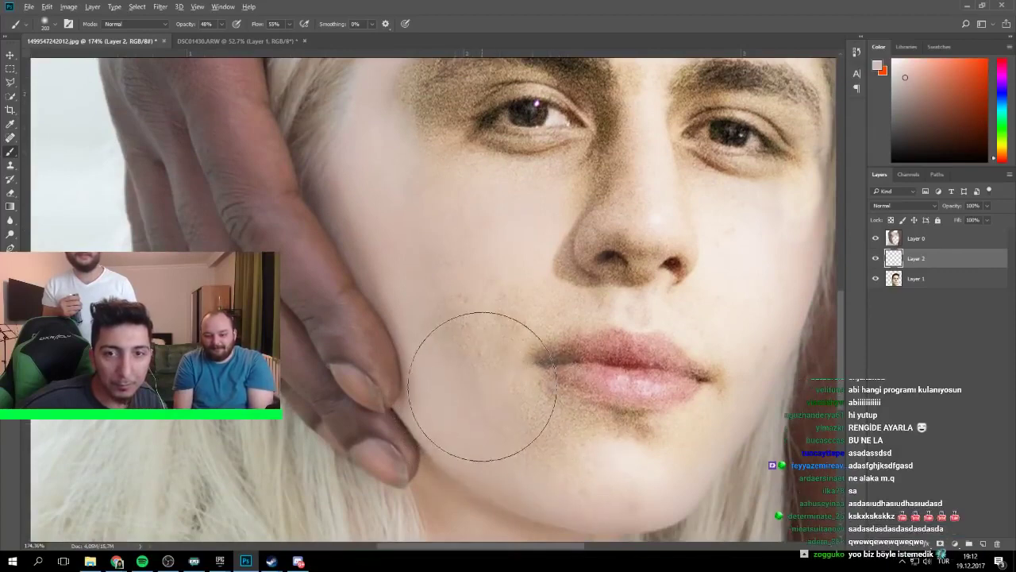
key(ctrl+z)
drag(532, 427, 463, 419)
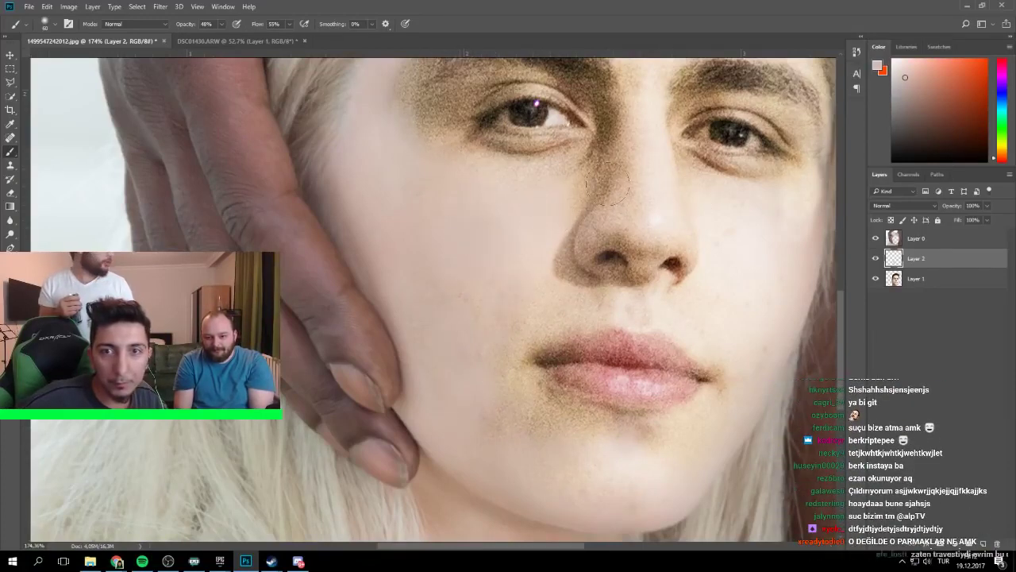
Soften the shading along the nose and beside the left eyebrow with a small skin-tone brush on Layer 2
drag(609, 169, 599, 171)
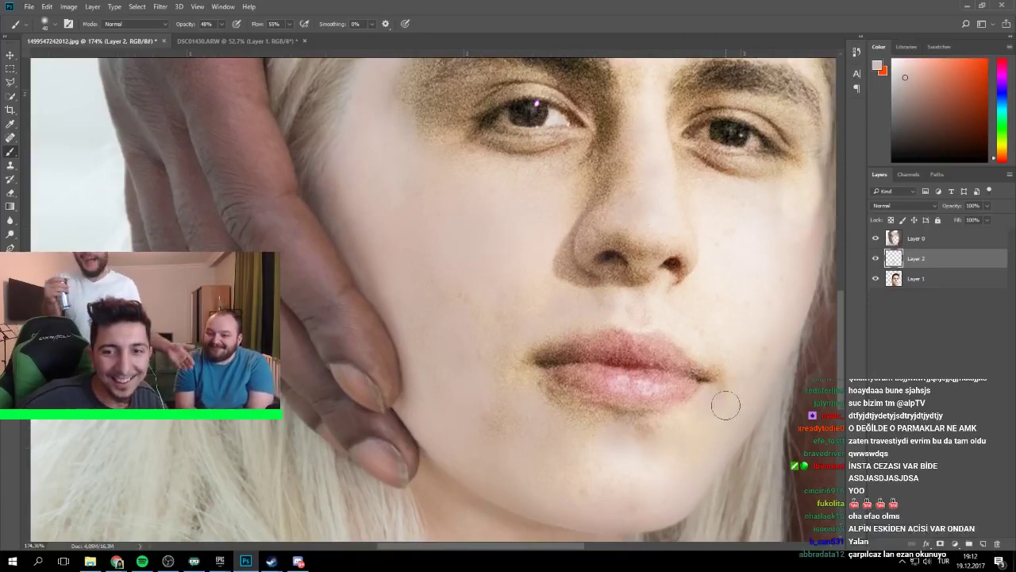
scroll(526, 358, down, 4)
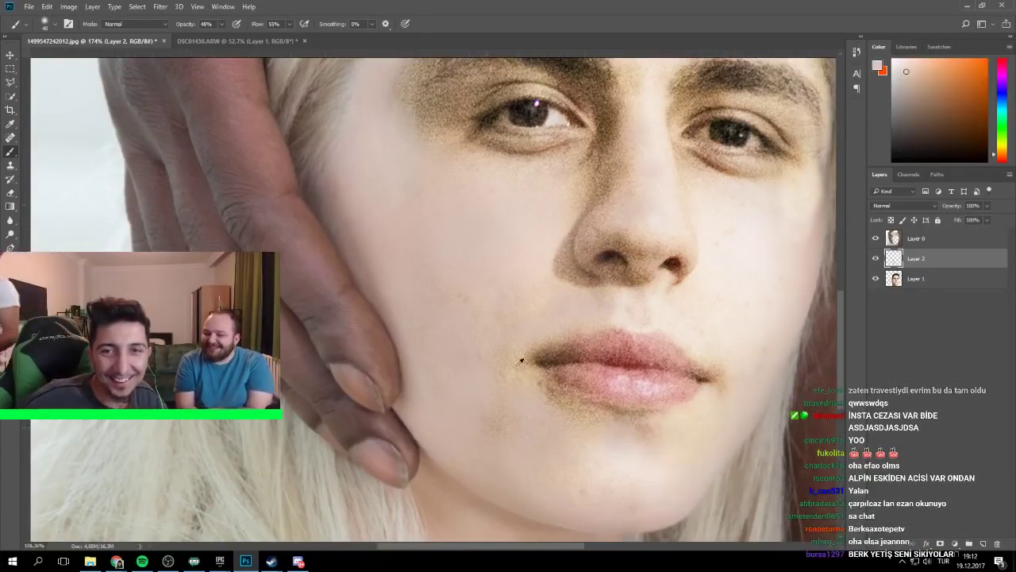
mouse_move(492, 214)
mouse_down()
mouse_move(510, 214)
mouse_move(457, 231)
mouse_up()
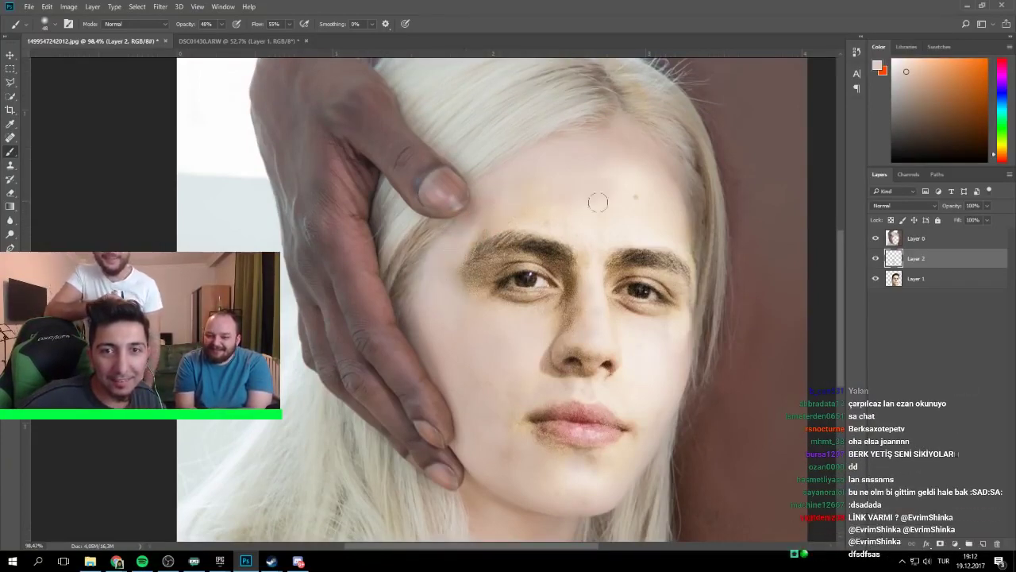
scroll(635, 254, down, 6)
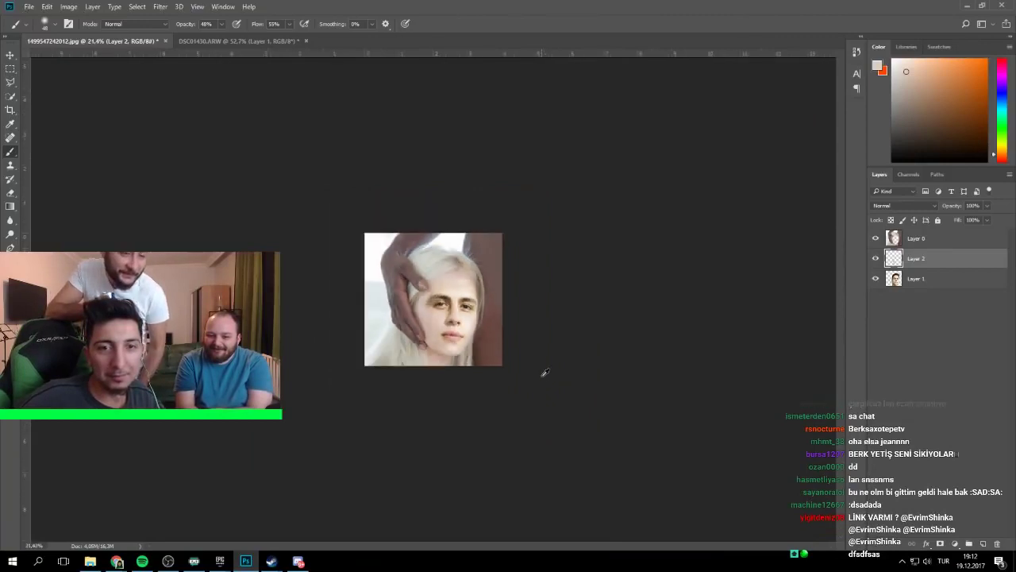
key(v)
click(543, 369)
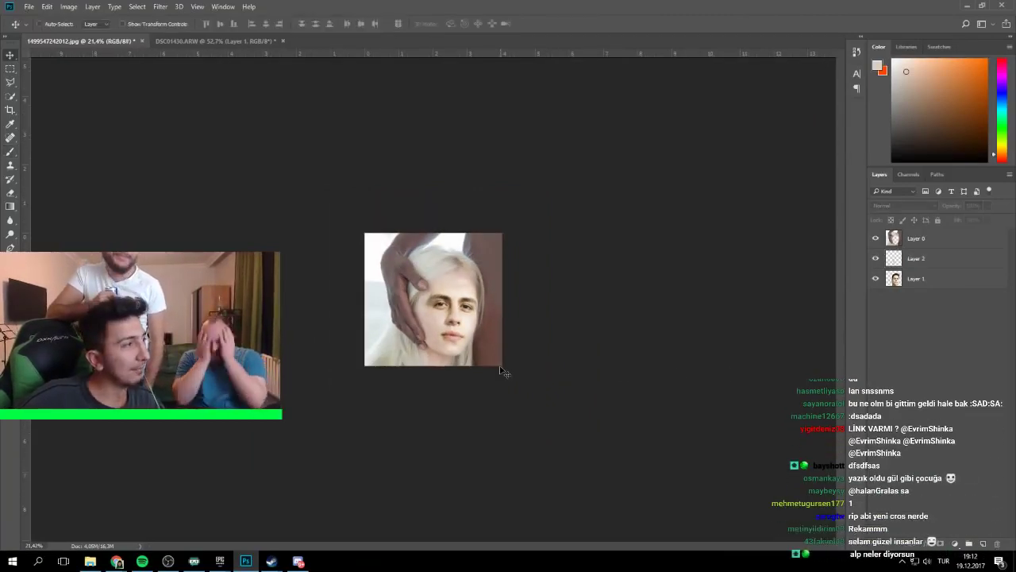
scroll(484, 362, up, 4)
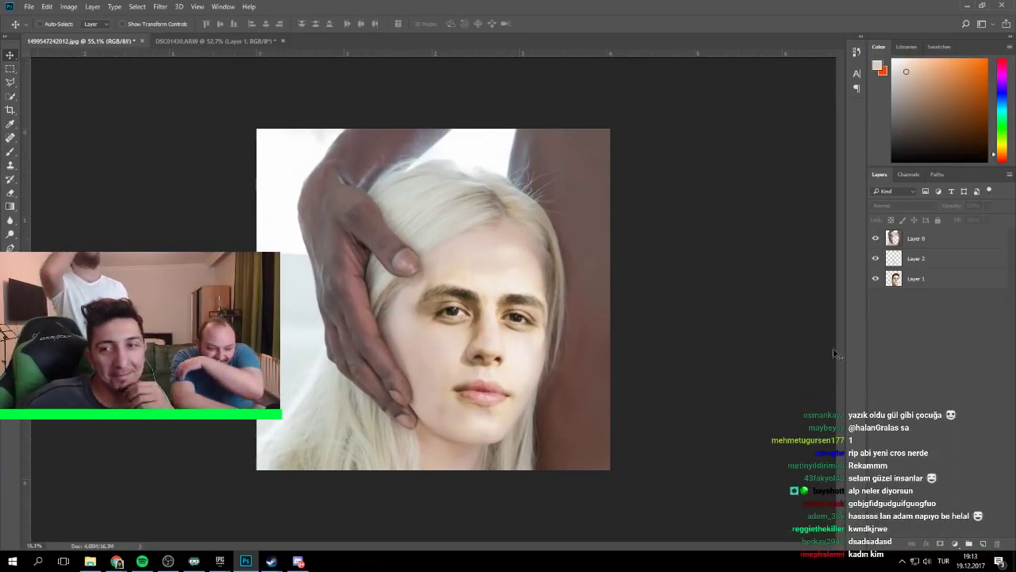
Slightly enlarge the man's face on Layer 1 with Free Transform
click(917, 278)
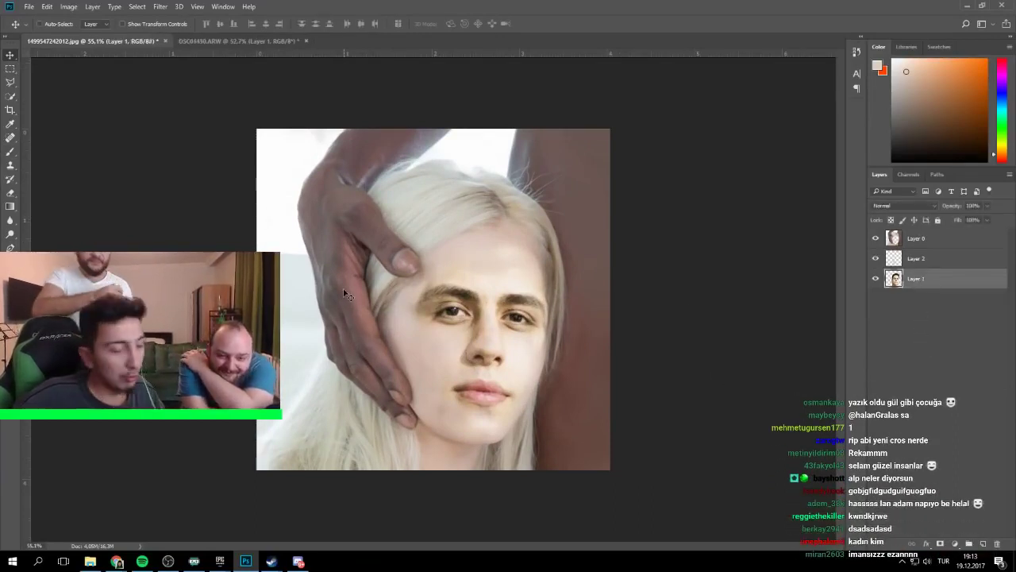
key(ctrl+t)
right_click(457, 304)
key(Escape)
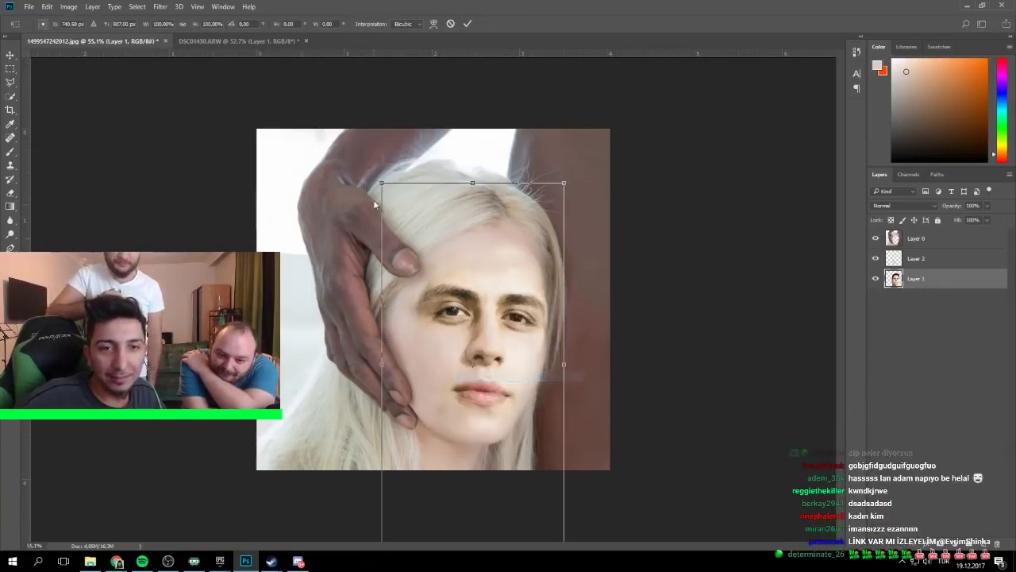
drag(381, 180, 384, 162)
key(Return)
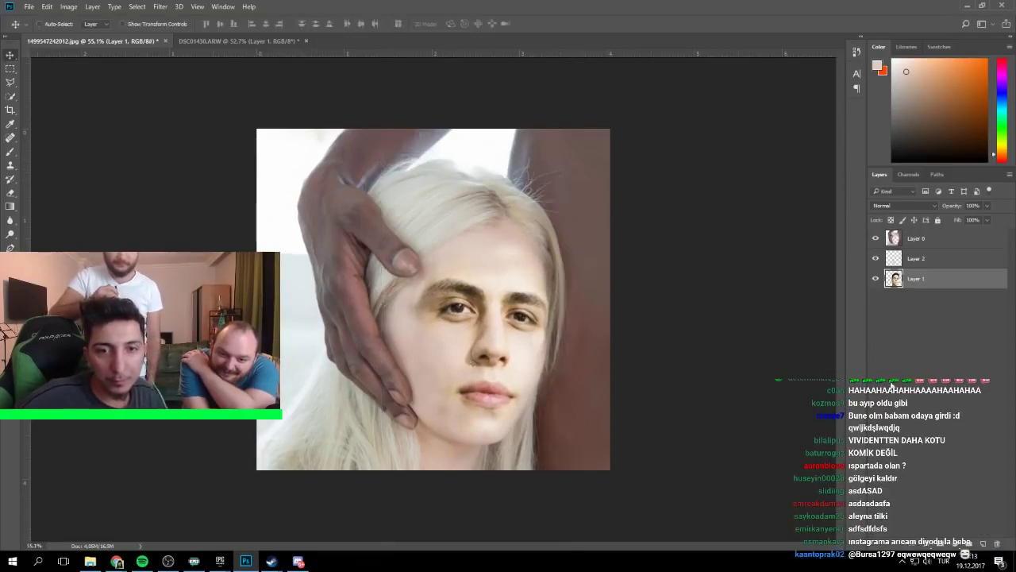
click(891, 384)
scroll(554, 383, down, 3)
scroll(554, 385, down, 1)
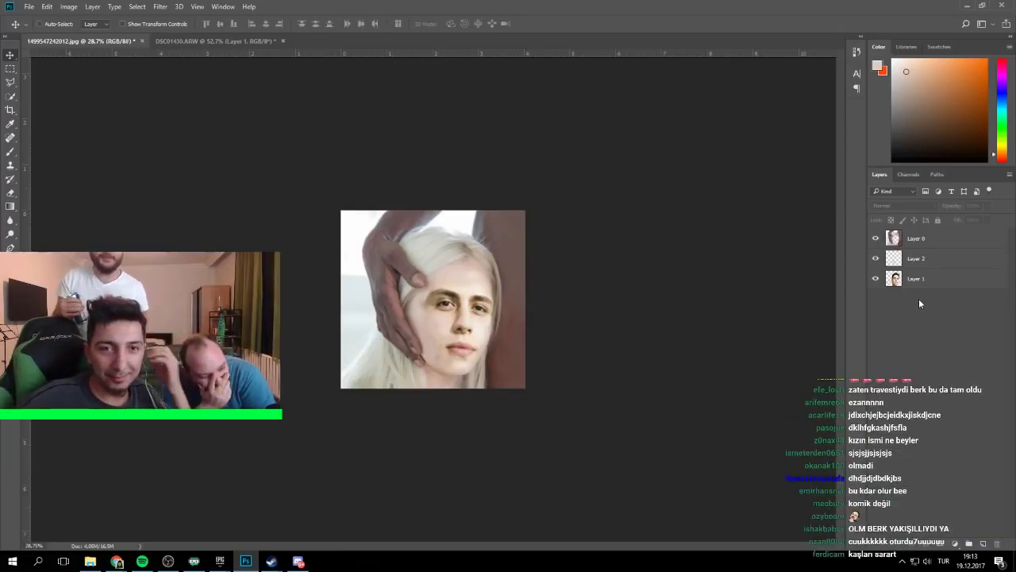
scroll(500, 354, up, 6)
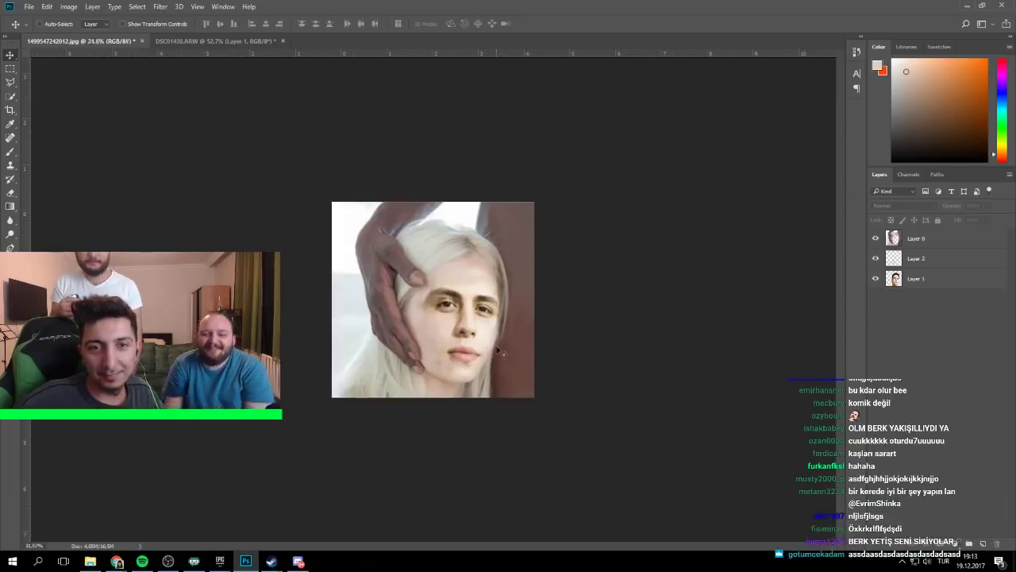
Extend the canvas above and below the photo with the Crop tool to leave empty strips for titles
click(10, 111)
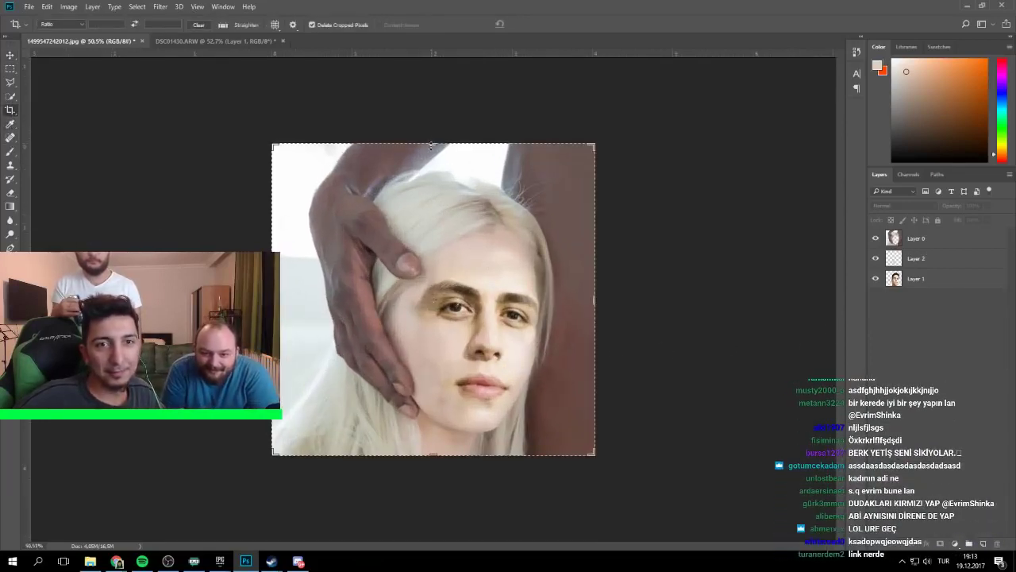
drag(431, 146, 431, 107)
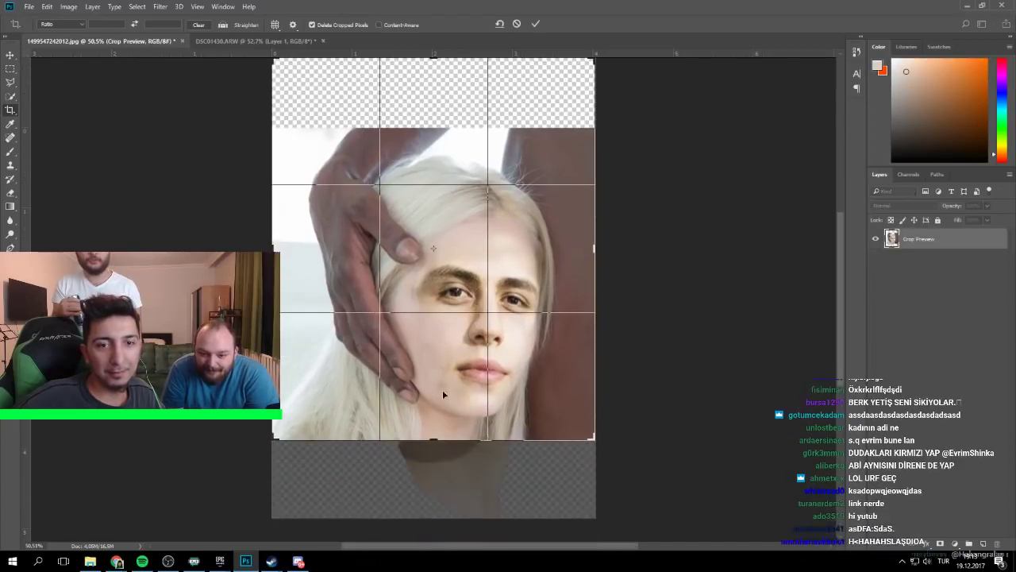
drag(435, 442, 435, 466)
key(Return)
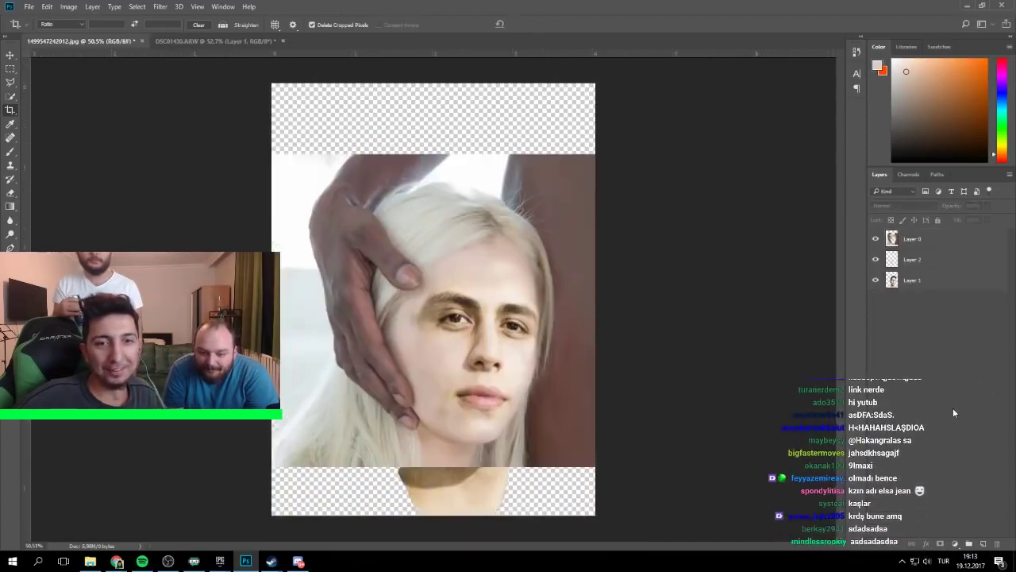
On a new top layer, select the empty strip below the photo and paint it white with a large brush at 100% opacity
click(979, 545)
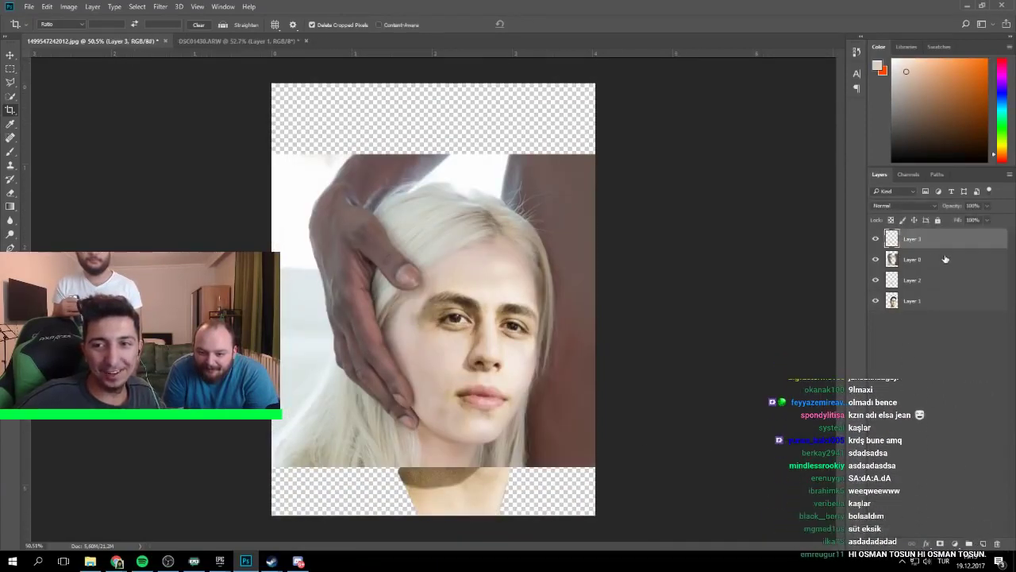
key(m)
drag(386, 465, 227, 465)
click(892, 60)
key(b)
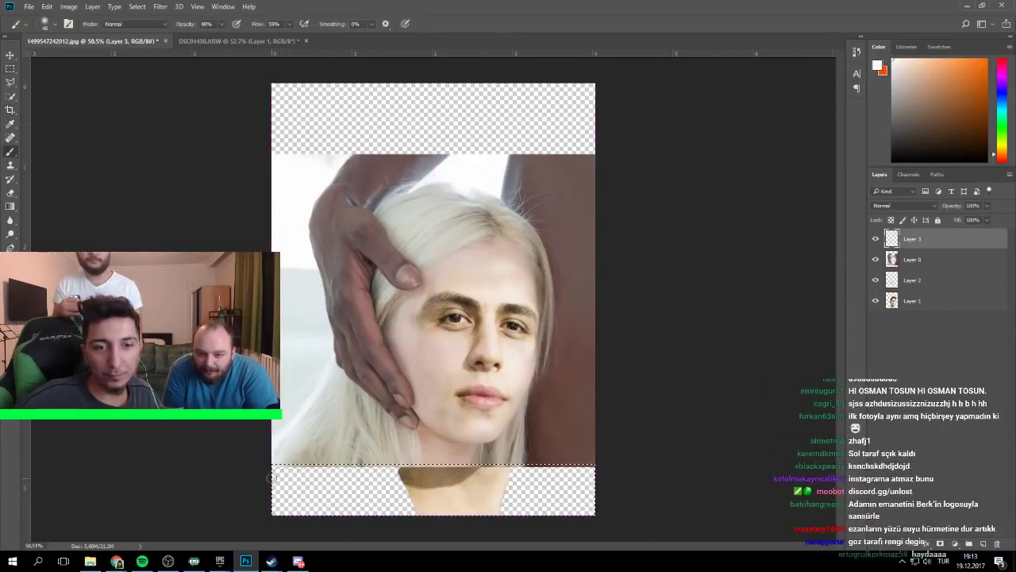
drag(280, 494, 585, 496)
alt+right_click(389, 469)
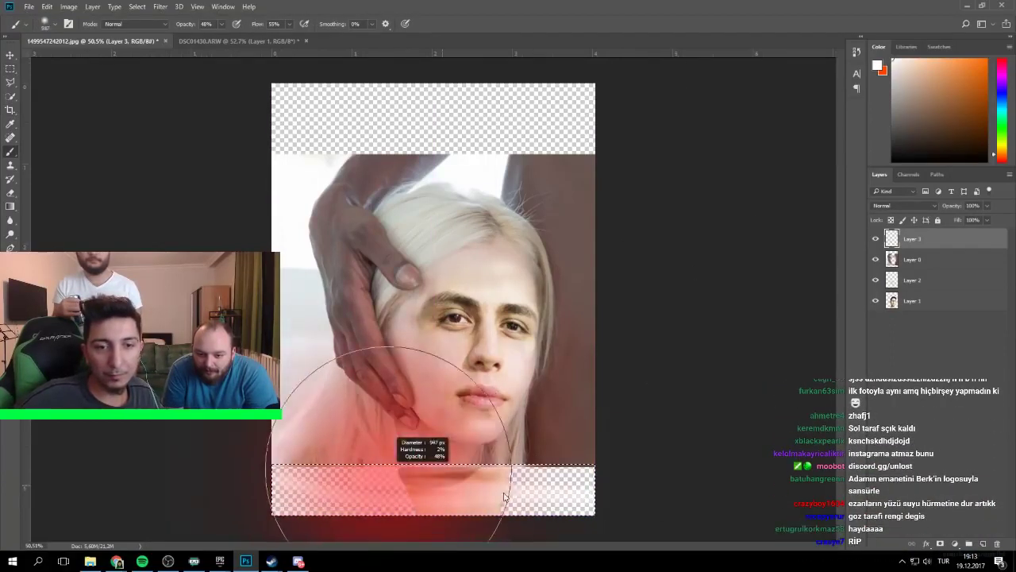
click(221, 23)
drag(221, 35, 270, 38)
mouse_move(295, 524)
mouse_down()
mouse_move(323, 474)
mouse_move(710, 481)
mouse_up()
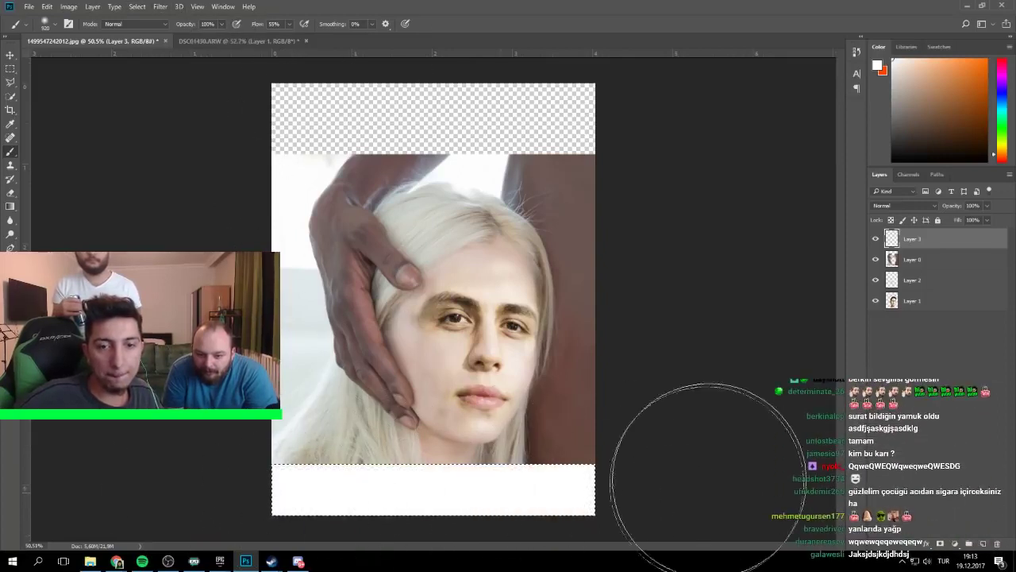
key(ctrl+d)
Select the strip above the photo, slightly overlapping its upper edge, and paint it white on Layer 3
ctrl+click(926, 242)
click(926, 242)
key(m)
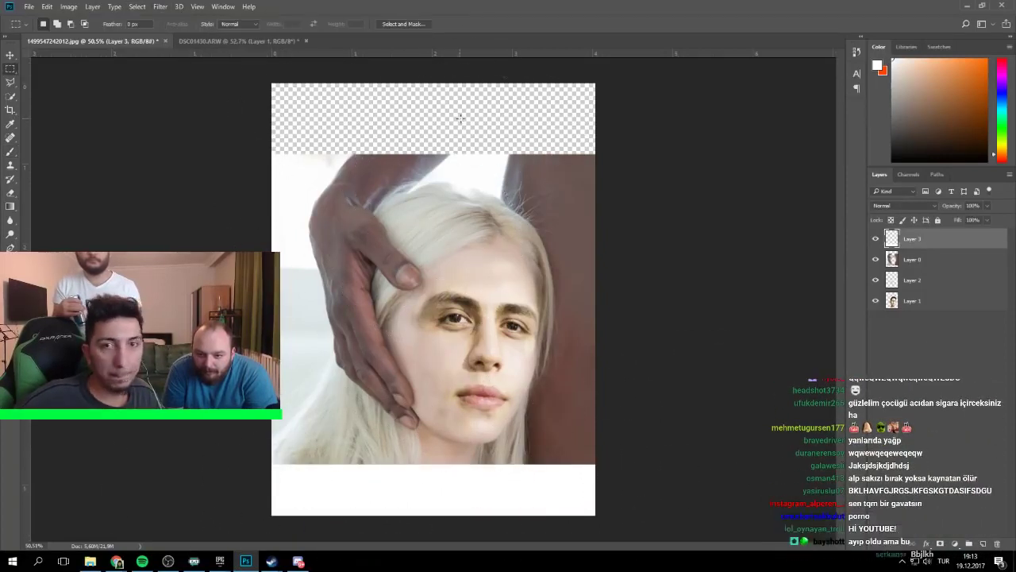
mouse_move(613, 164)
mouse_down()
mouse_move(533, 128)
mouse_move(266, 78)
mouse_up()
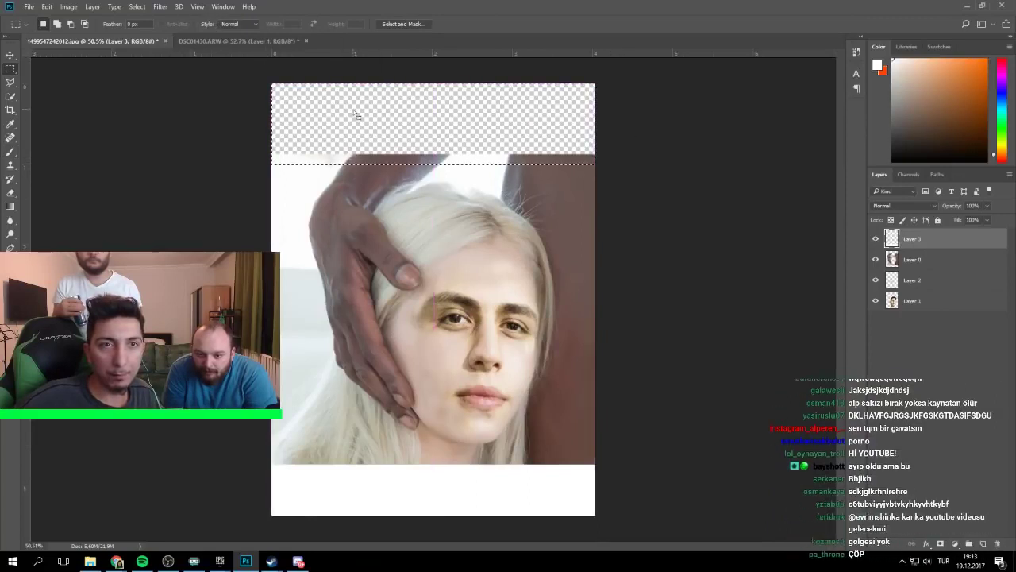
key(b)
drag(356, 111, 468, 127)
key(ctrl+d)
Add the man's first name in capitals as near-black text in the white strip above the photo
key(t)
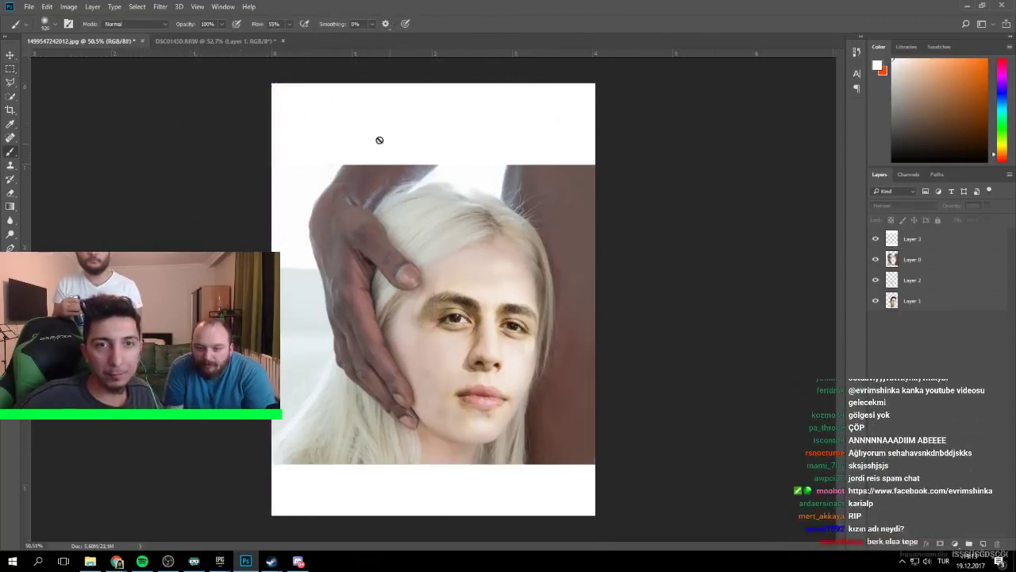
click(368, 131)
text(asda)
key(ctrl+a)
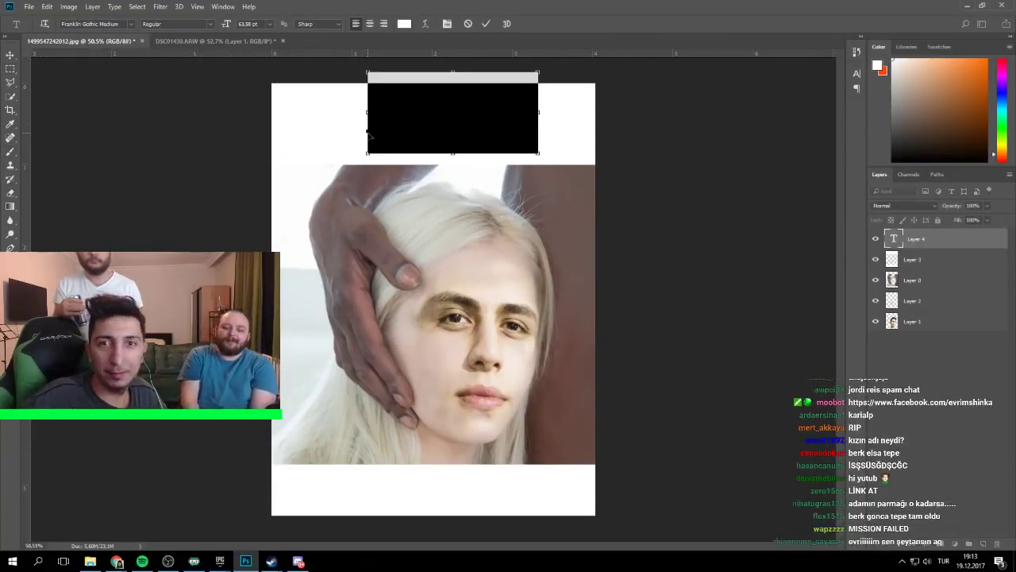
drag(919, 128, 874, 147)
click(939, 463)
key(v)
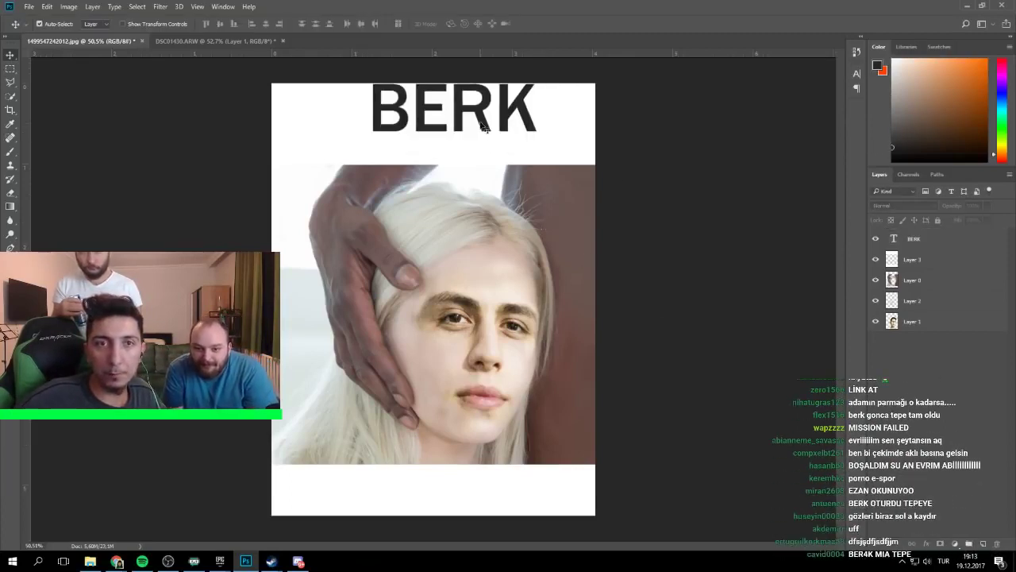
Scale the name text up to about 130% and center it in the white strip above the photo
drag(483, 110, 419, 127)
key(ctrl+t)
drag(472, 90, 523, 66)
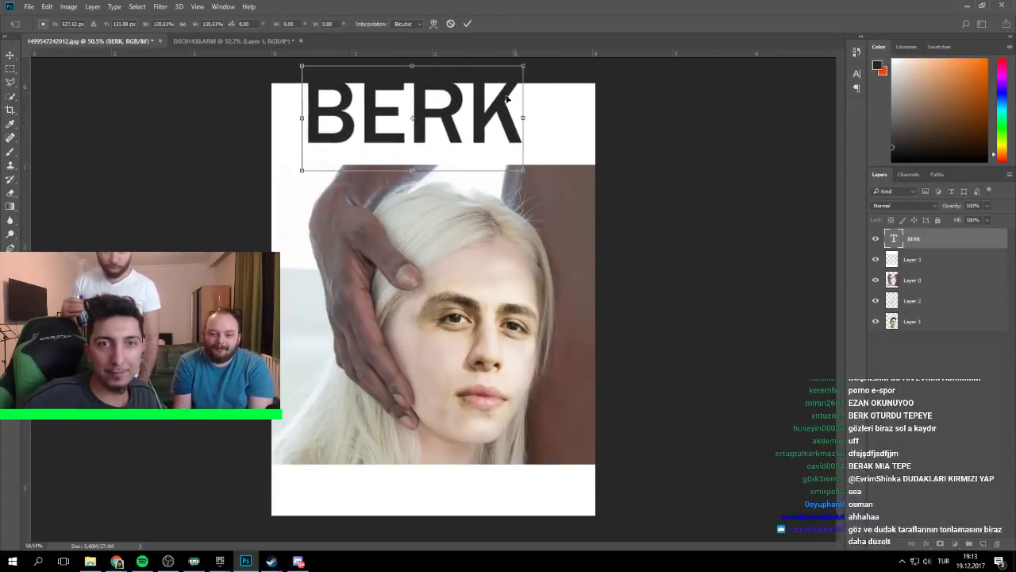
drag(491, 111, 512, 121)
key(Return)
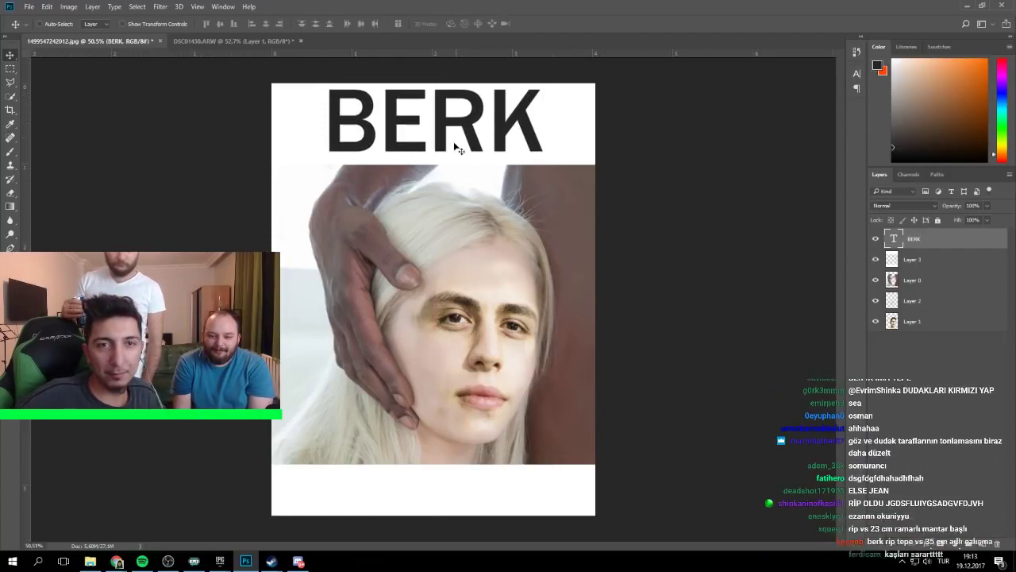
Duplicate the name text into the white strip below the photo, keeping its wording
drag(458, 147, 459, 503)
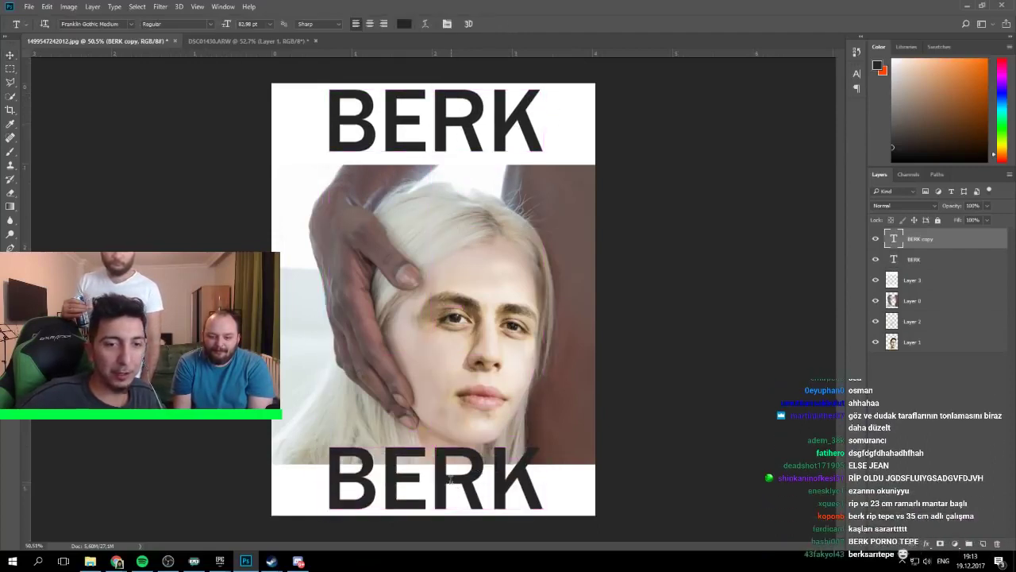
double_click(454, 476)
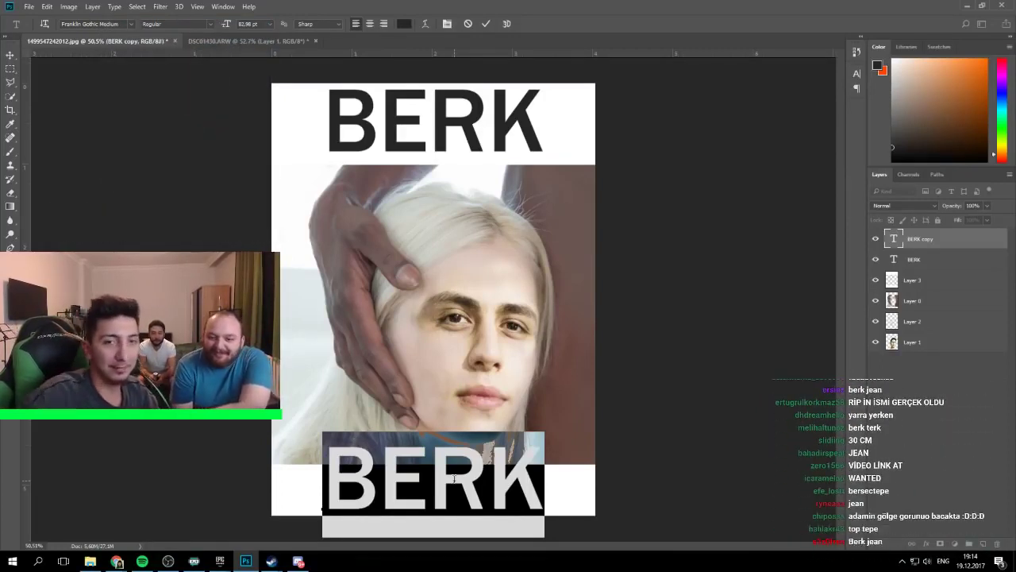
click(948, 413)
Extend the name in the title above the photo by appending RAZZERS directly to it
click(528, 126)
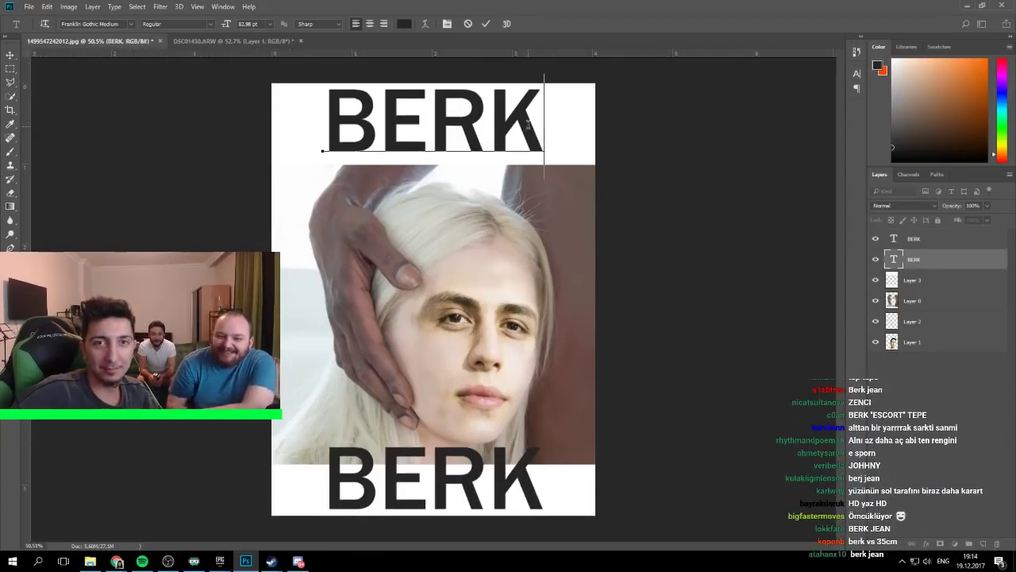
text(ra)
key(BackSpace)
key(BackSpace)
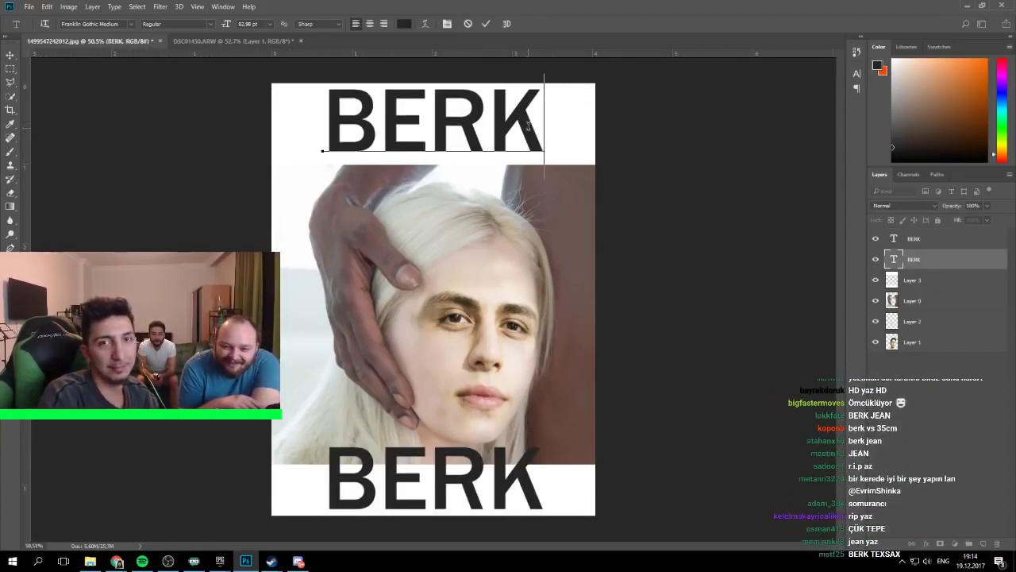
text(R)
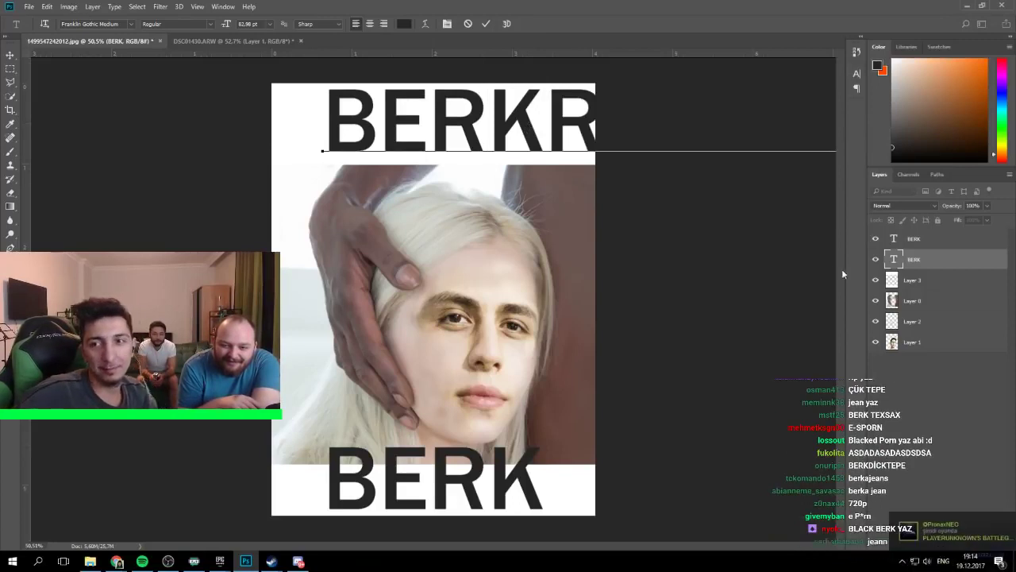
key(ctrl+Return)
Scale the extended title down to about 43 pt and center it within the white strip above the photo
key(ctrl+t)
scroll(722, 126, down, 2)
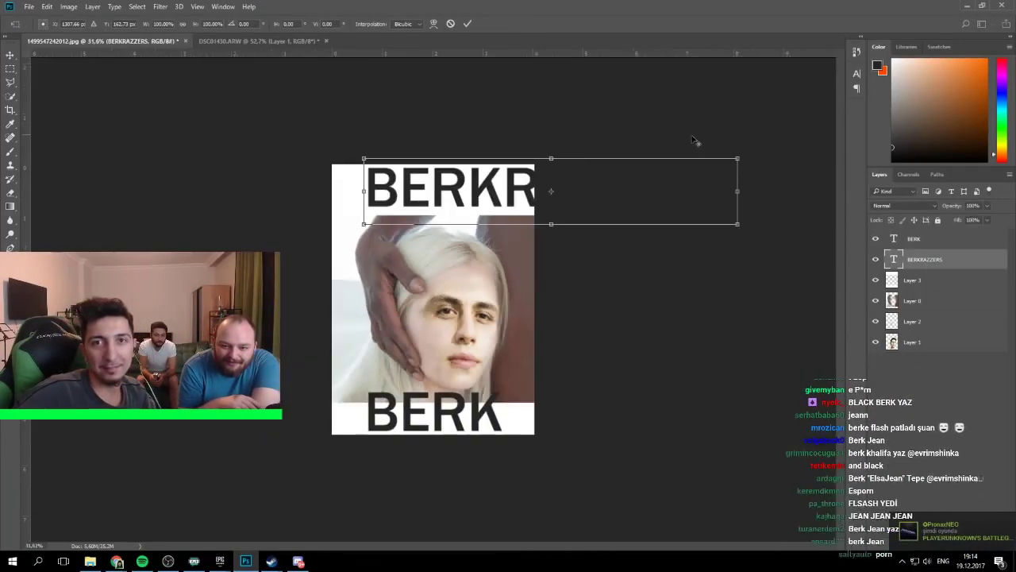
drag(736, 159, 505, 190)
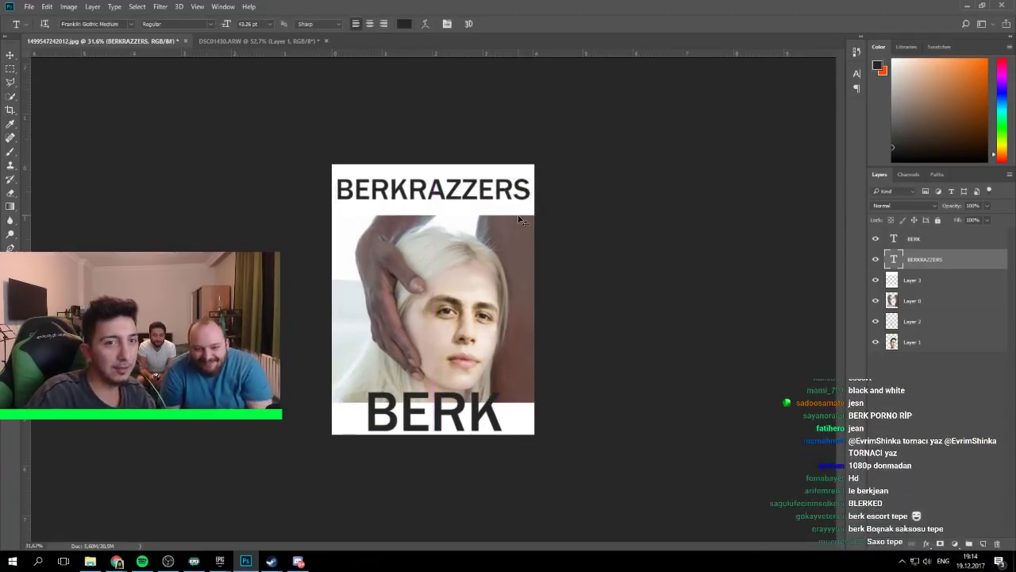
Recolor only the two Z letters of the upper title to a bright golden yellow
scroll(491, 191, up, 4)
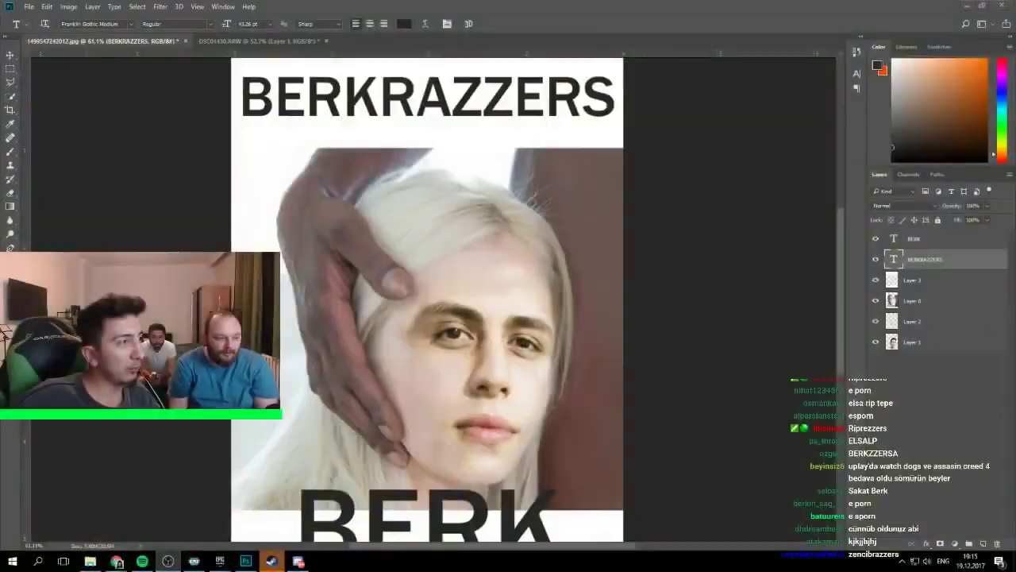
click(454, 95)
drag(452, 95, 514, 100)
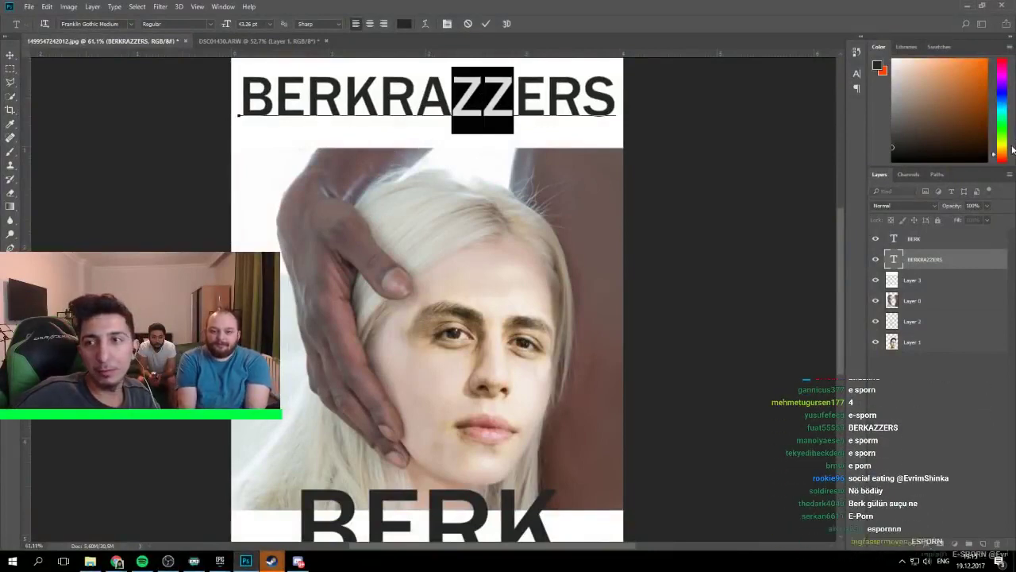
drag(1004, 151, 1005, 154)
click(986, 61)
click(956, 391)
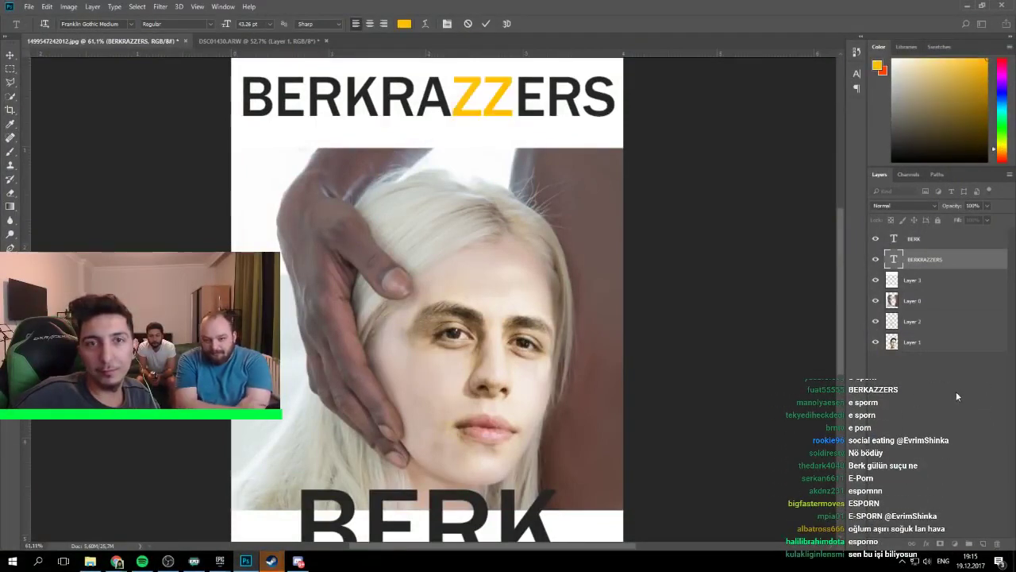
Shrink the name text below the photo so it fits entirely inside the lower white strip, centered
key(v)
scroll(495, 228, down, 4)
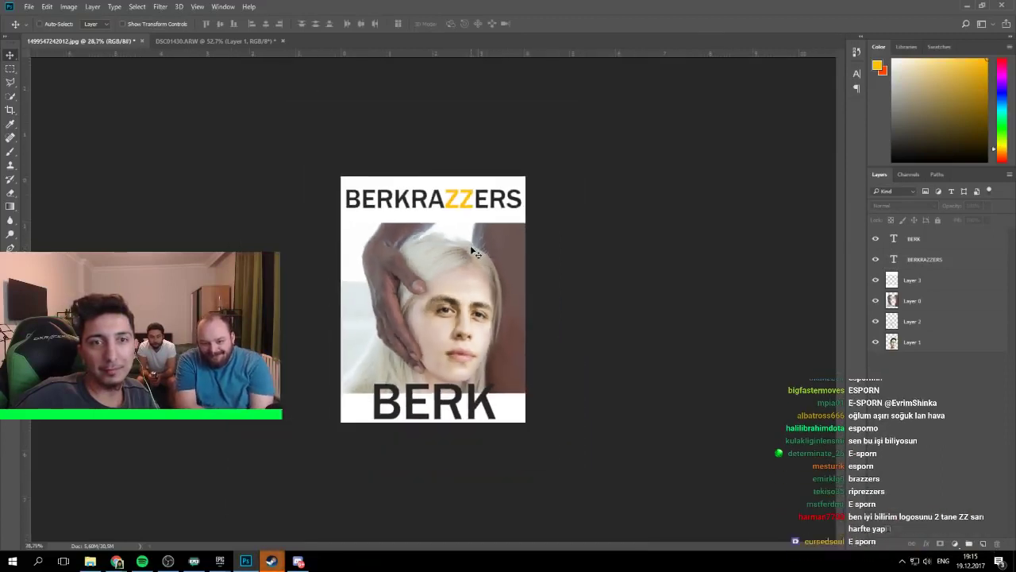
click(469, 411)
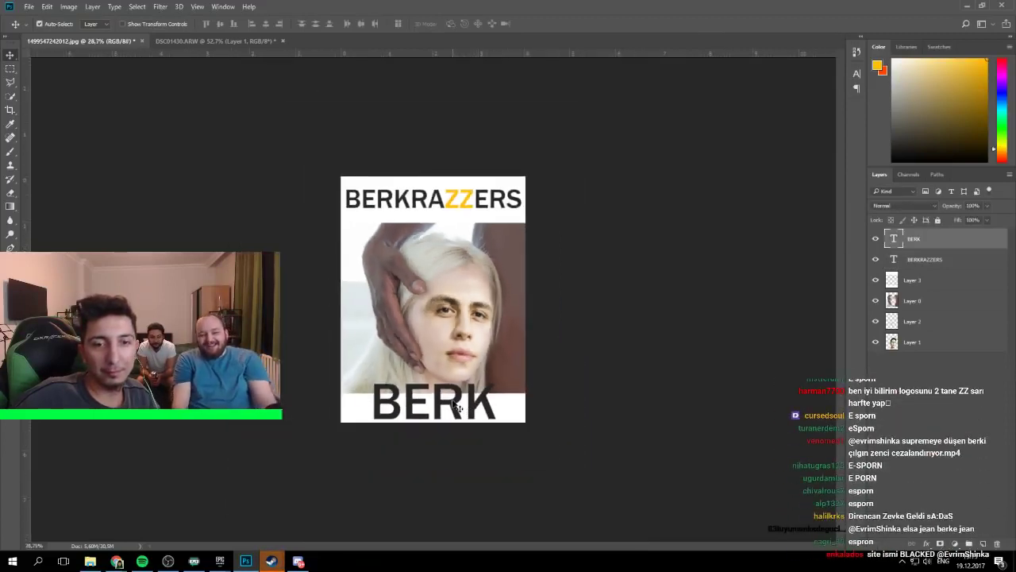
key(ctrl+t)
drag(499, 374, 453, 403)
key(Return)
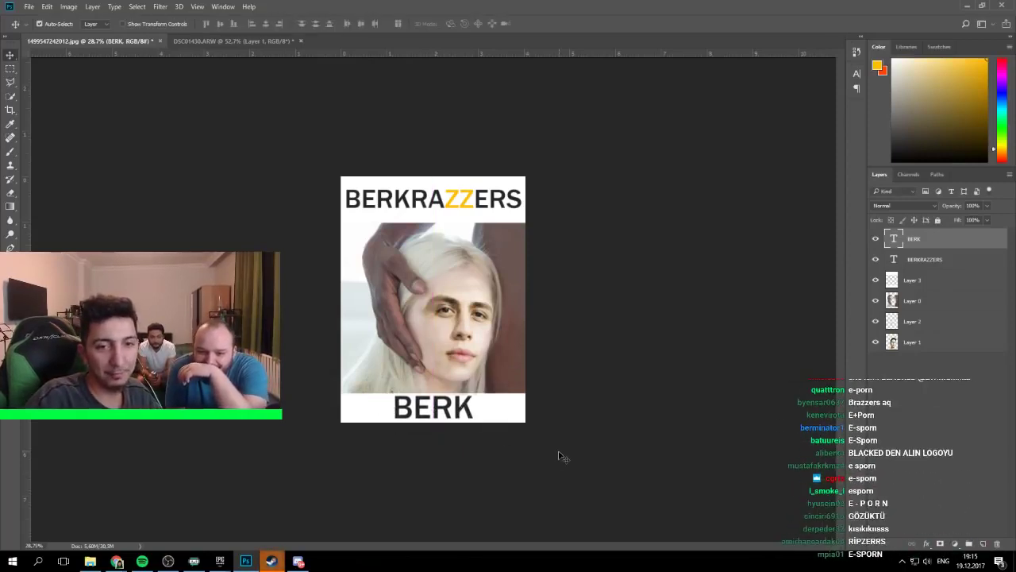
Delete the name text below the photo and crop the canvas up to just under the photo's lower edge
key(Delete)
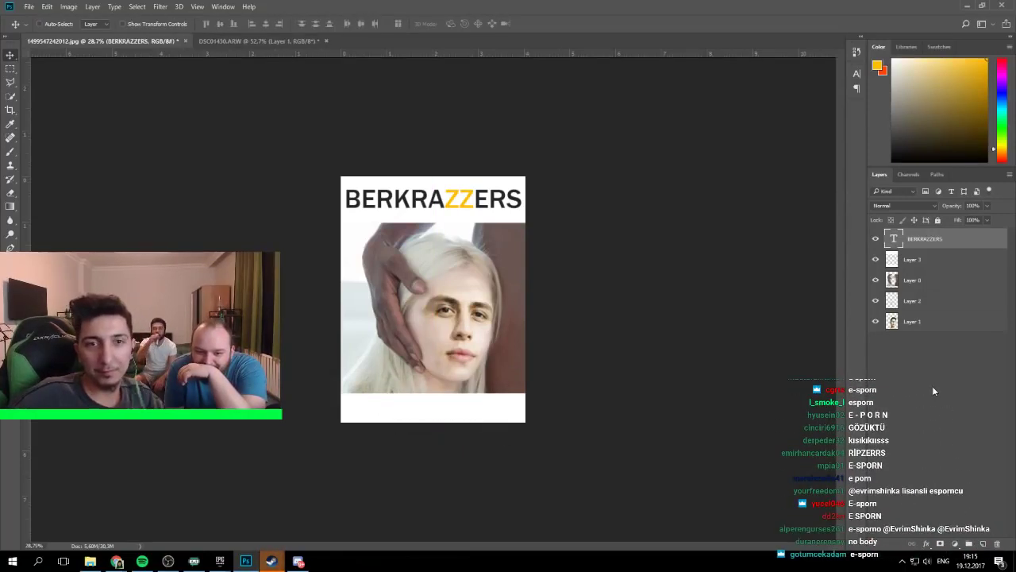
click(11, 109)
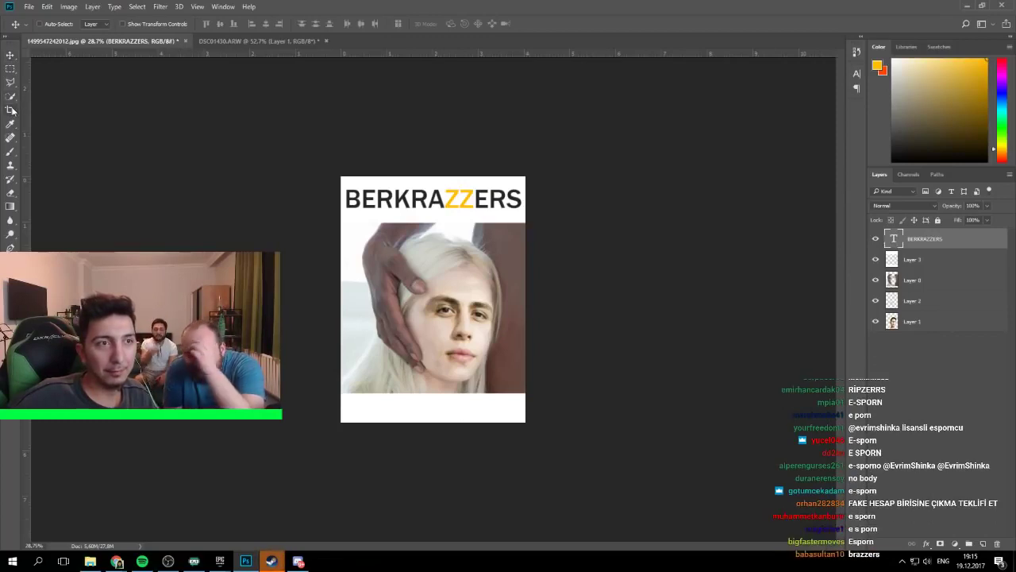
drag(433, 423, 433, 408)
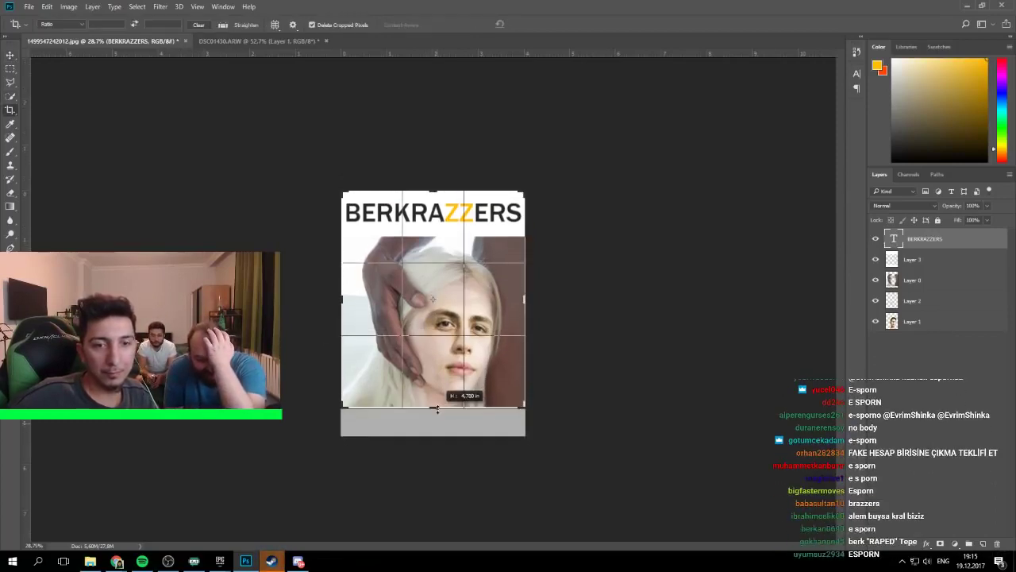
key(Return)
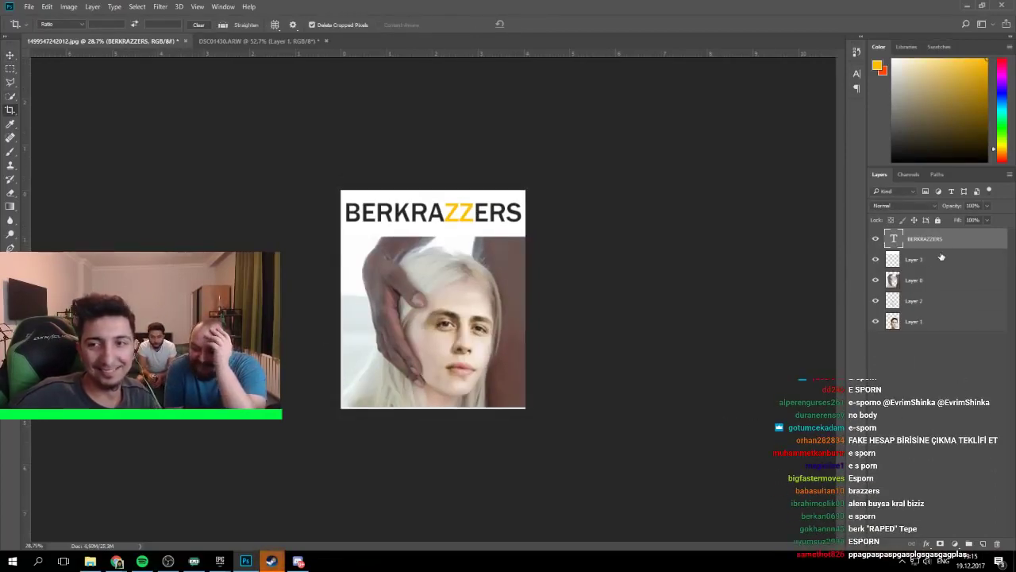
Try to crop away the remaining thin white sliver along the canvas's lower edge
key(ctrl+t)
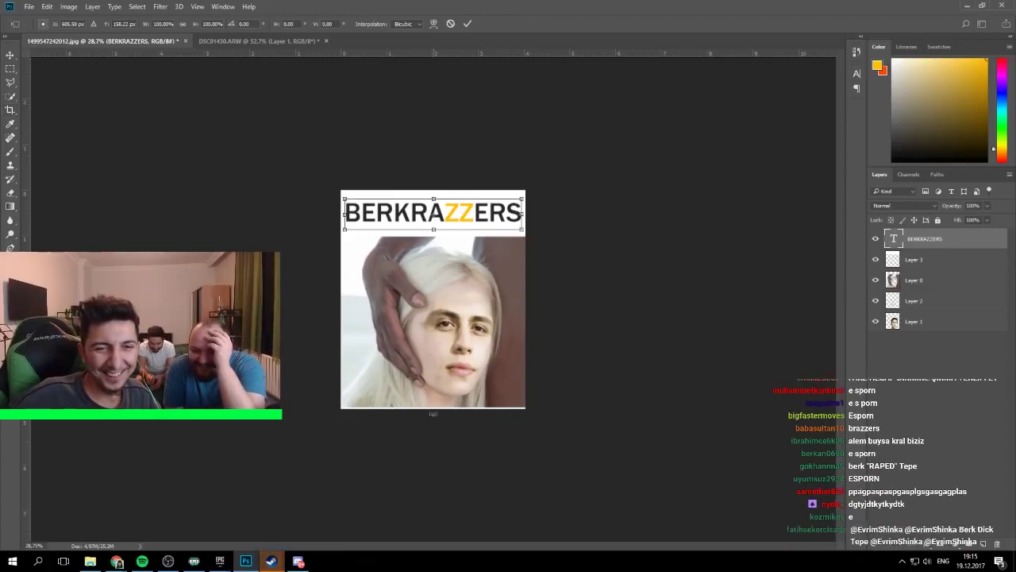
click(928, 256)
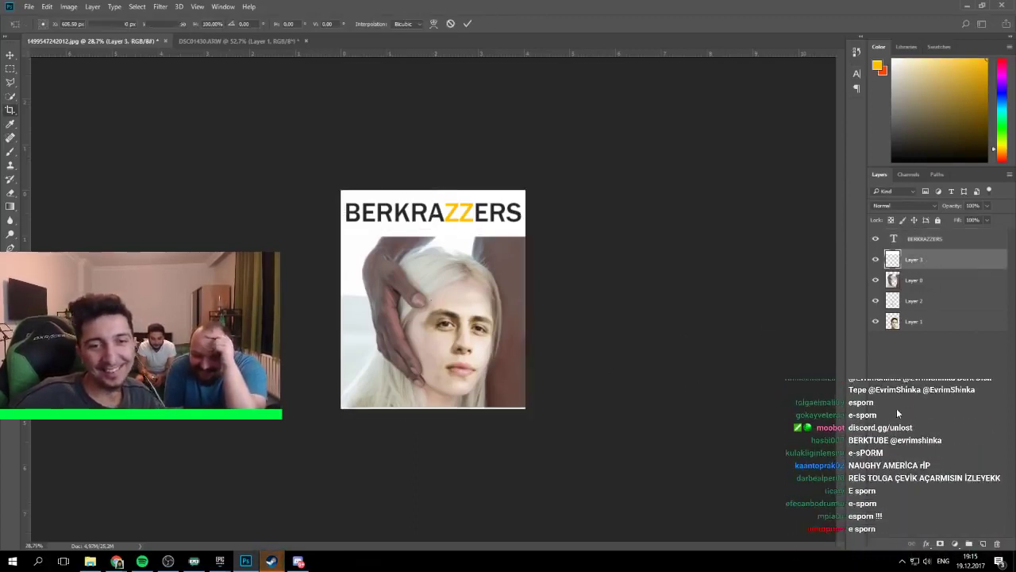
key(c)
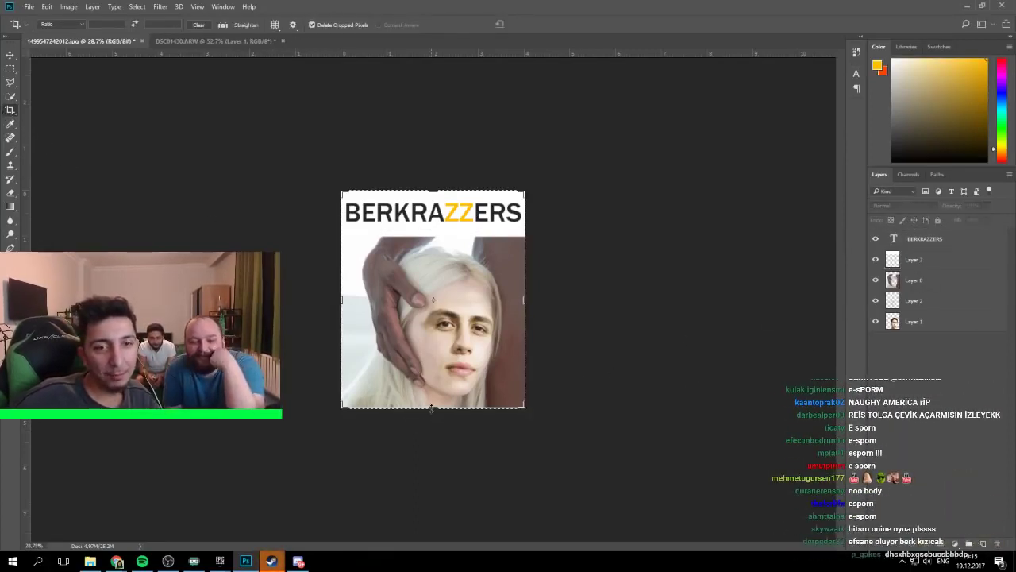
drag(433, 406, 432, 406)
key(Return)
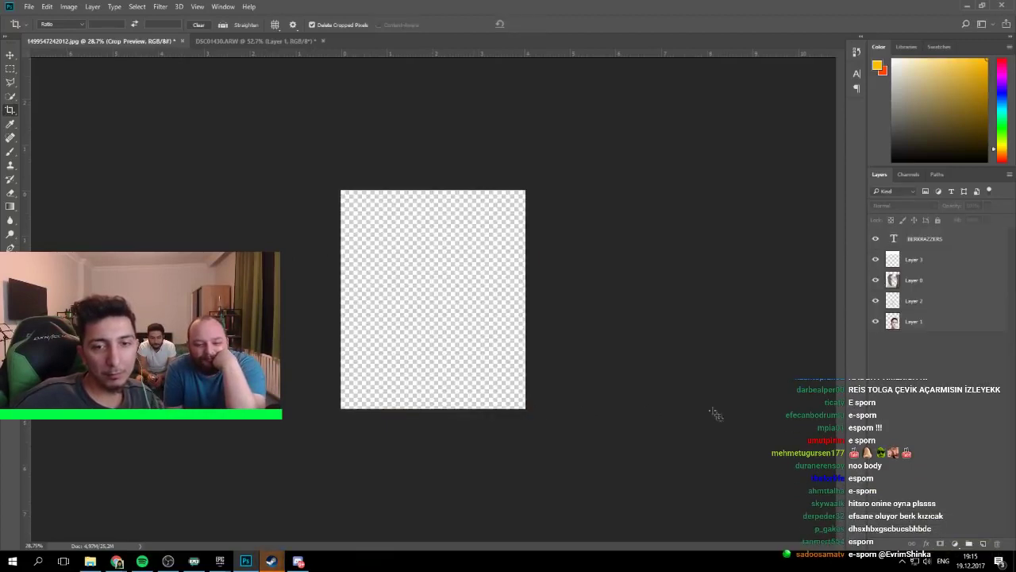
Extend the canvas below the photo to make an empty strip slightly shorter than the upper title strip
scroll(540, 352, up, 9)
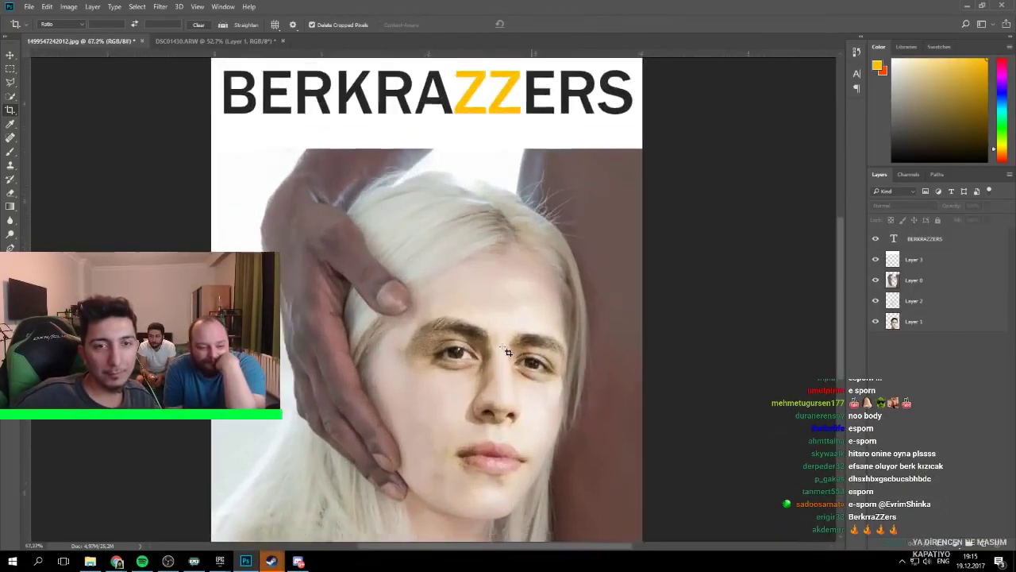
scroll(509, 351, down, 3)
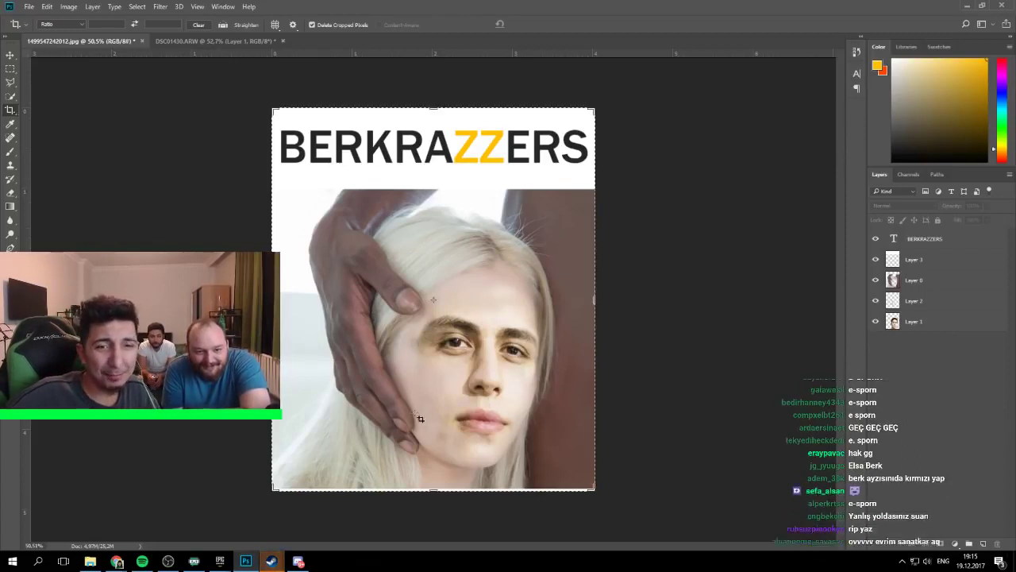
drag(435, 492, 433, 524)
key(Return)
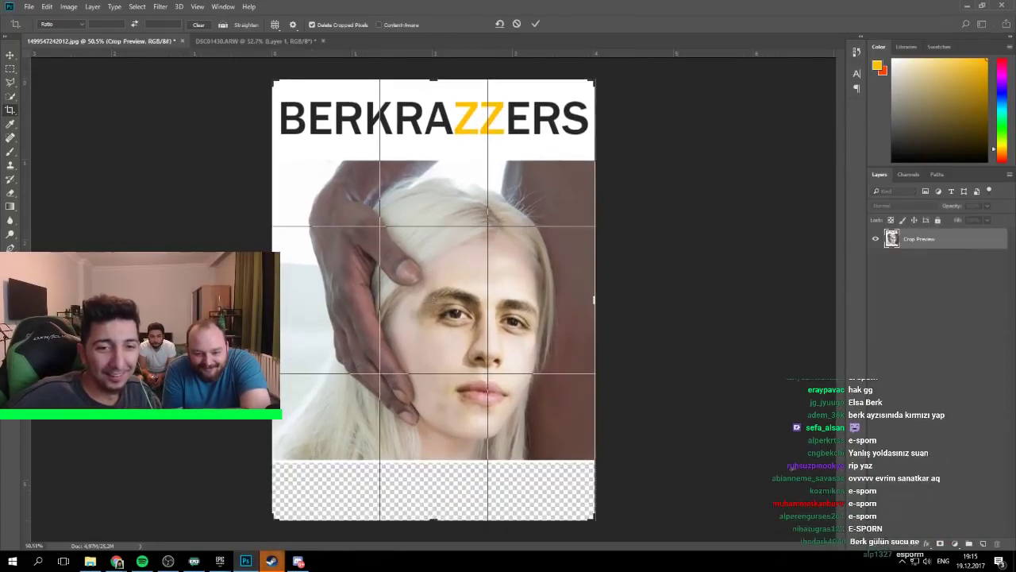
Duplicate the upper title into the empty strip below the photo and replace the copy's wording with E-SPORN
ctrl+click(492, 125)
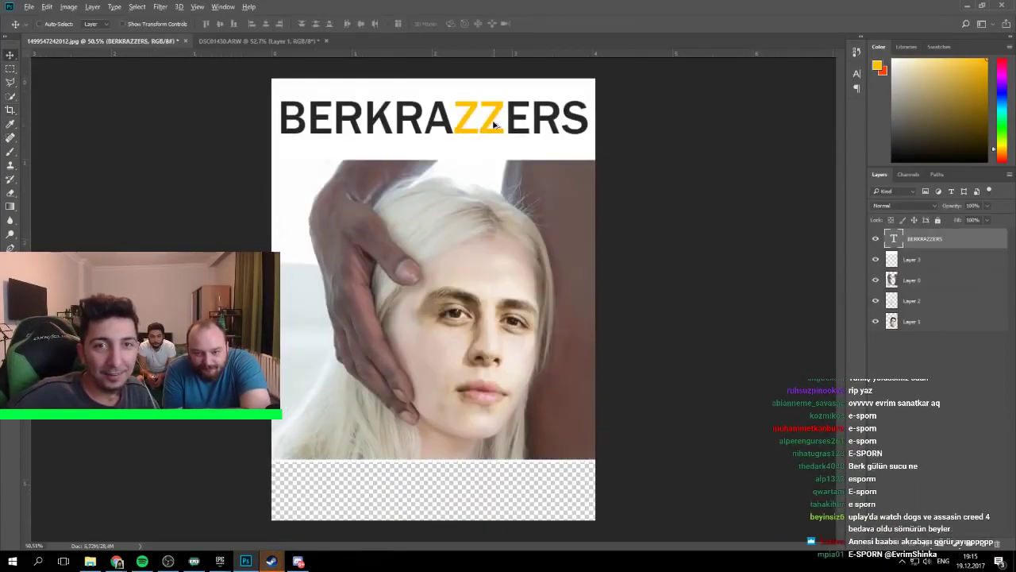
drag(492, 125, 449, 492)
double_click(452, 494)
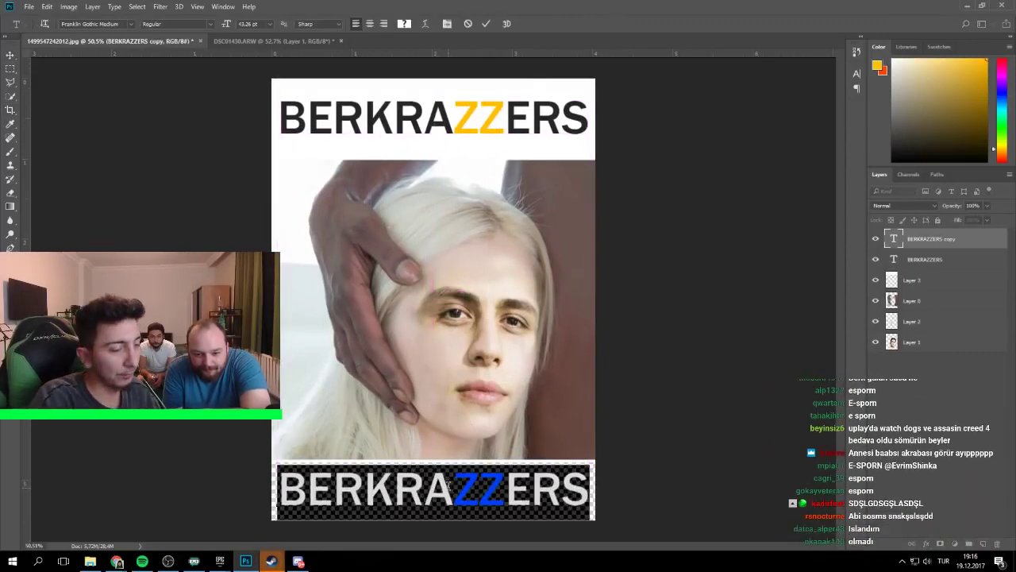
text(E-SPORN)
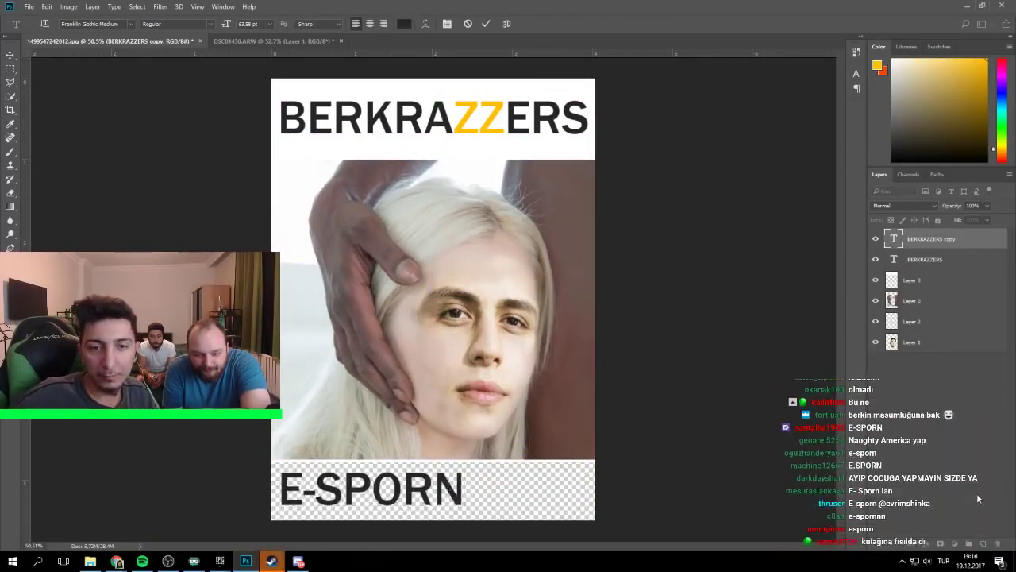
key(ctrl+Return)
Enlarge the E-SPORN text slightly and center it in the empty strip below the photo
key(v)
drag(449, 489, 514, 487)
key(ctrl+t)
key(Return)
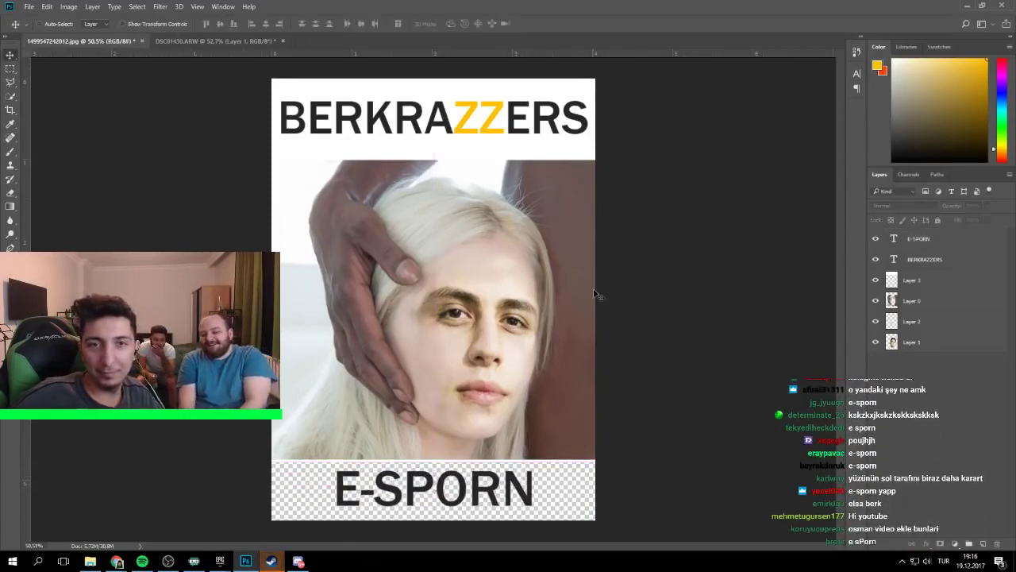
Select the strip behind E-SPORN, slightly overlapping the photo, fill it with the title's golden yellow on Layer 3, and deselect
mouse_move(613, 455)
mouse_down()
mouse_move(314, 548)
mouse_move(266, 549)
mouse_up()
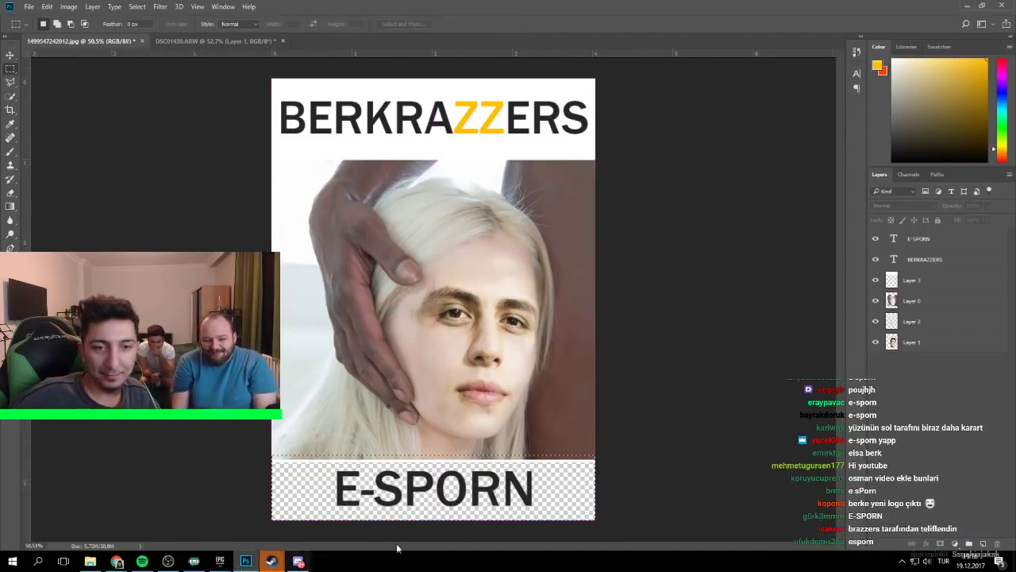
click(933, 284)
key(b)
key(alt+BackSpace)
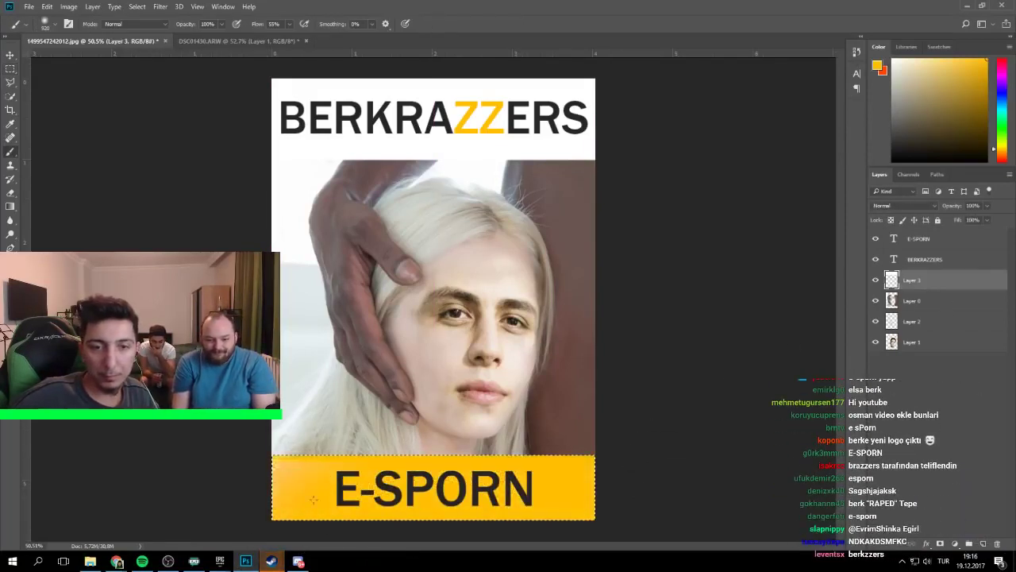
click(896, 465)
key(v)
scroll(548, 405, down, 6)
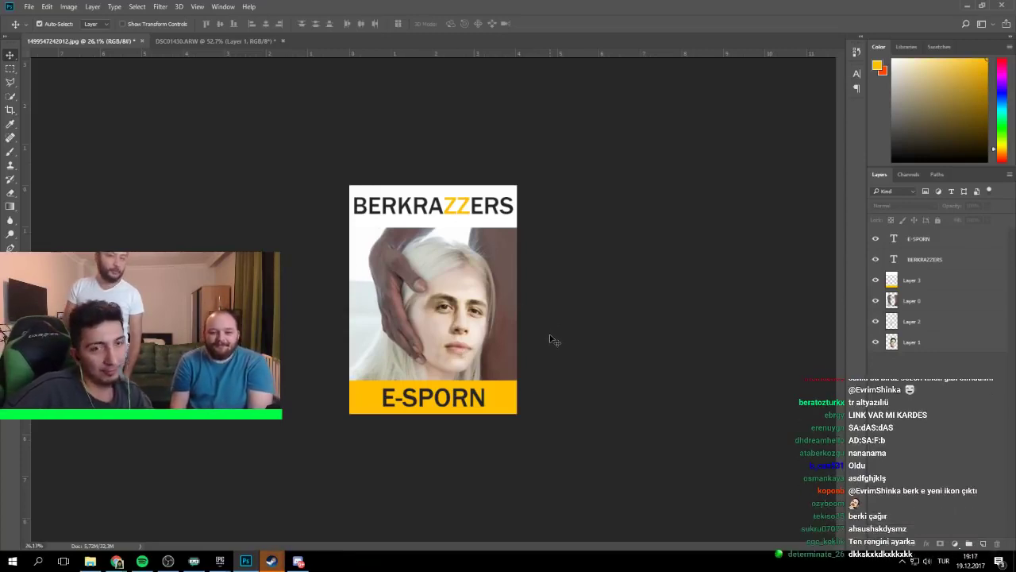
Export the poster for the web as a PNG-24 with transparency to the desktop, under a name starting with the man's first name
key(ctrl+alt+shift+s)
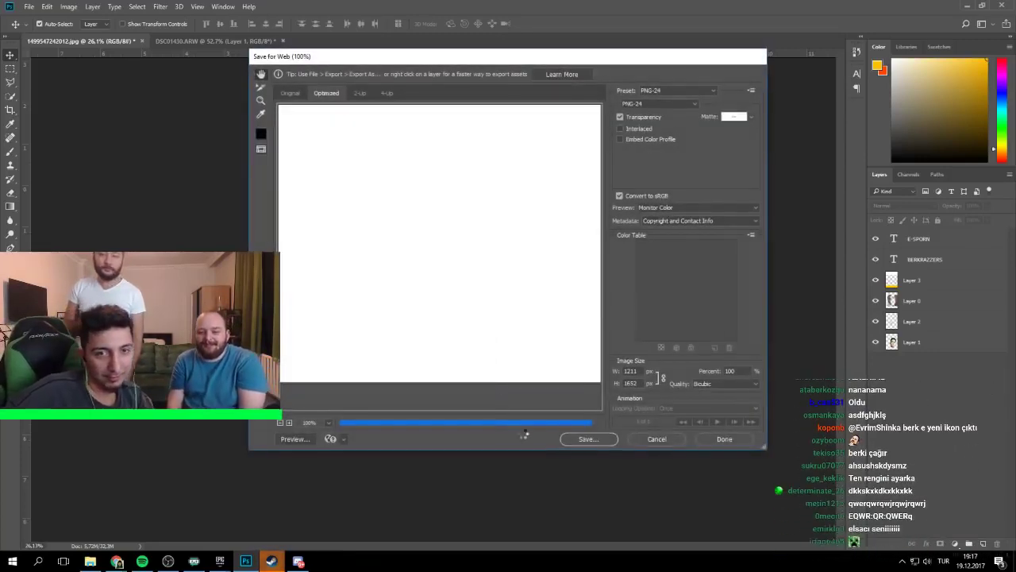
click(587, 439)
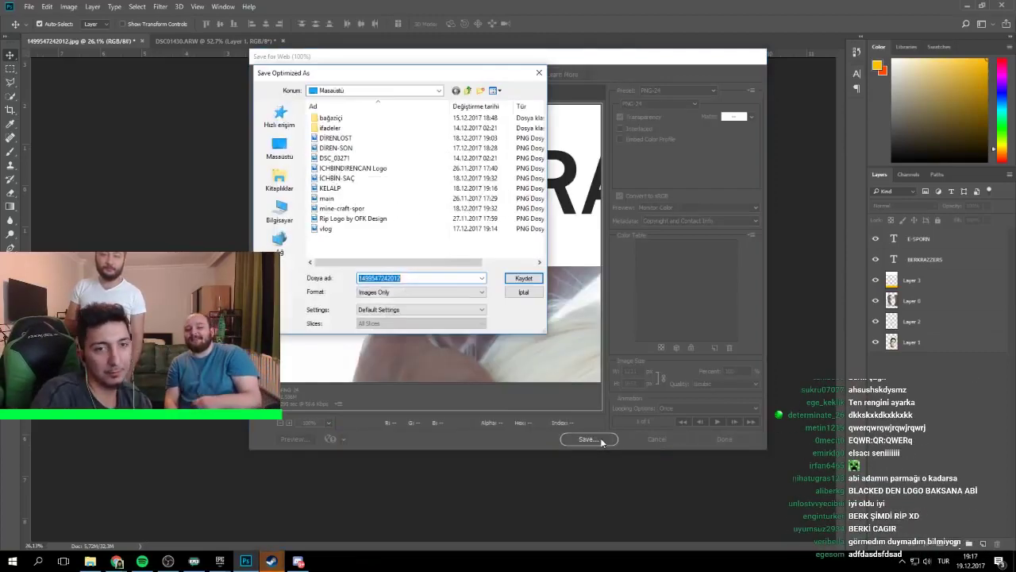
text(BERK ZENCILERI TAŞIYOR)
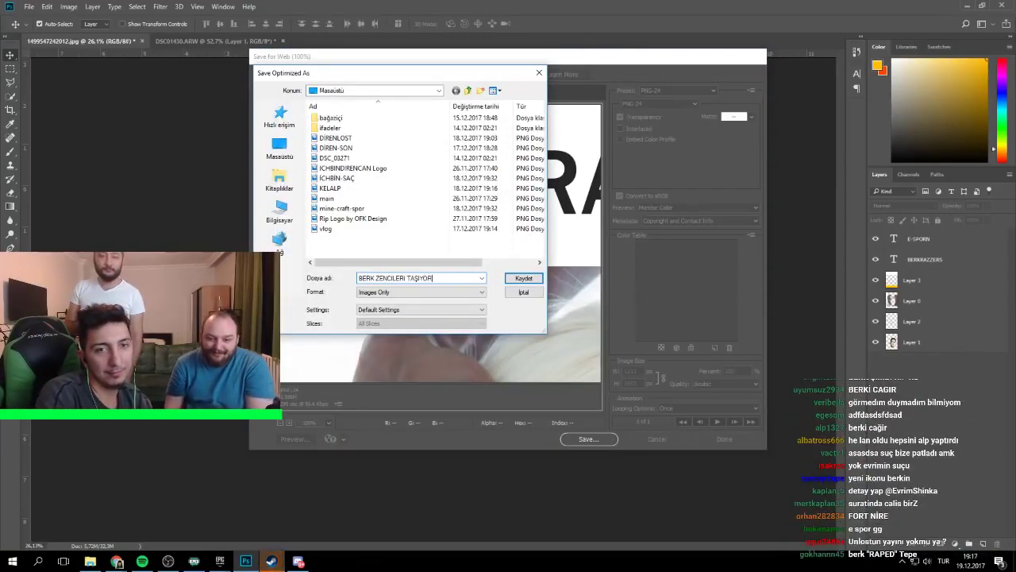
key(Return)
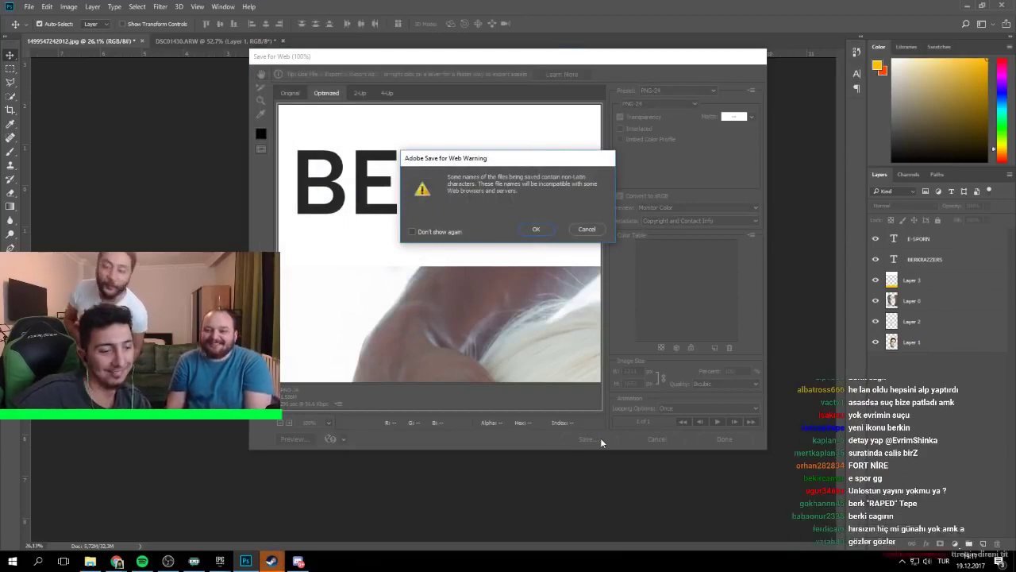
key(Return)
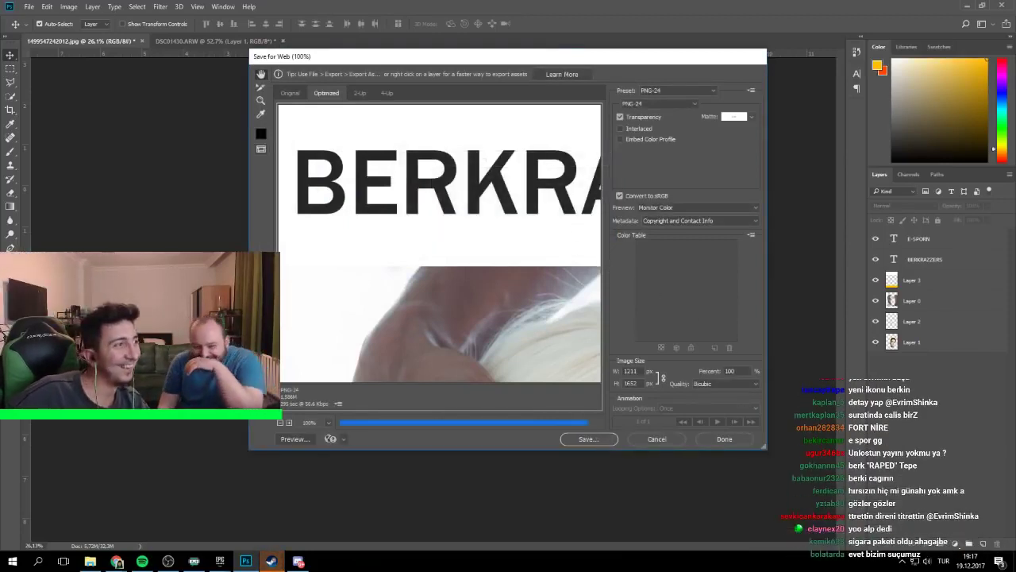